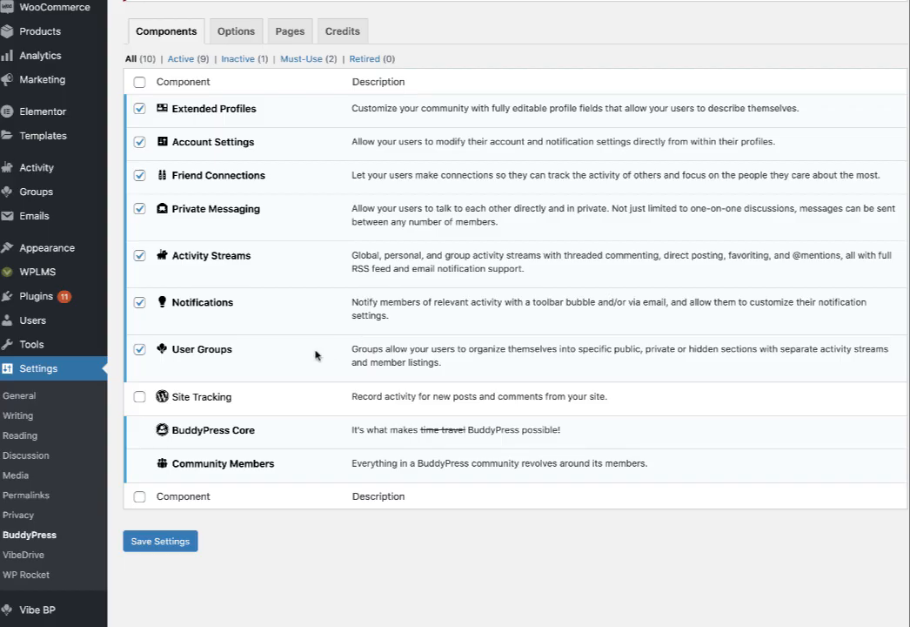
Review the BuddyPress components, including User Groups, and open the Vibe BP group layouts list.
{"action": "scroll", "coordinate": [70, 533], "scroll_direction": "down", "scroll_amount": 3}
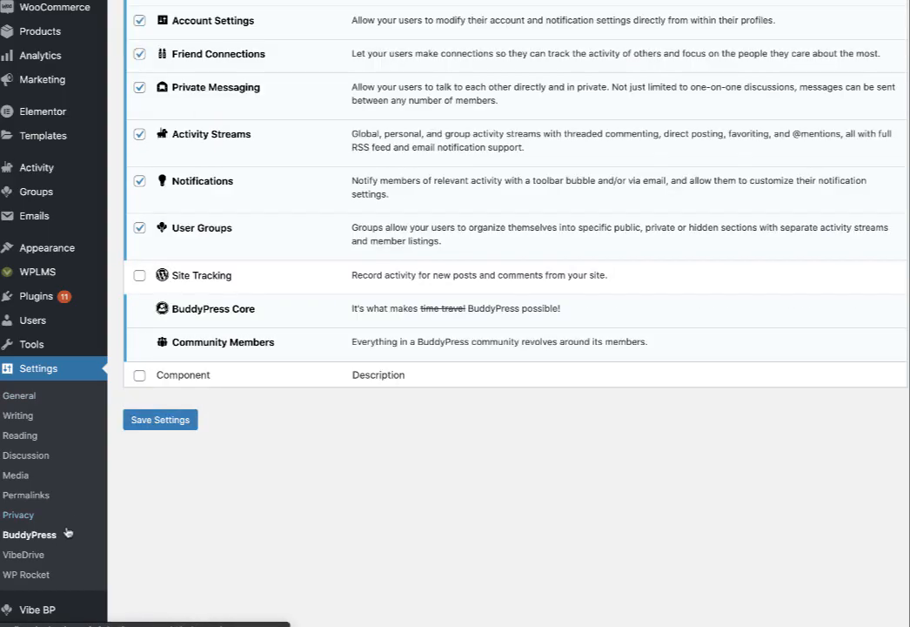
{"action": "scroll", "coordinate": [165, 522], "scroll_direction": "up", "scroll_amount": 3}
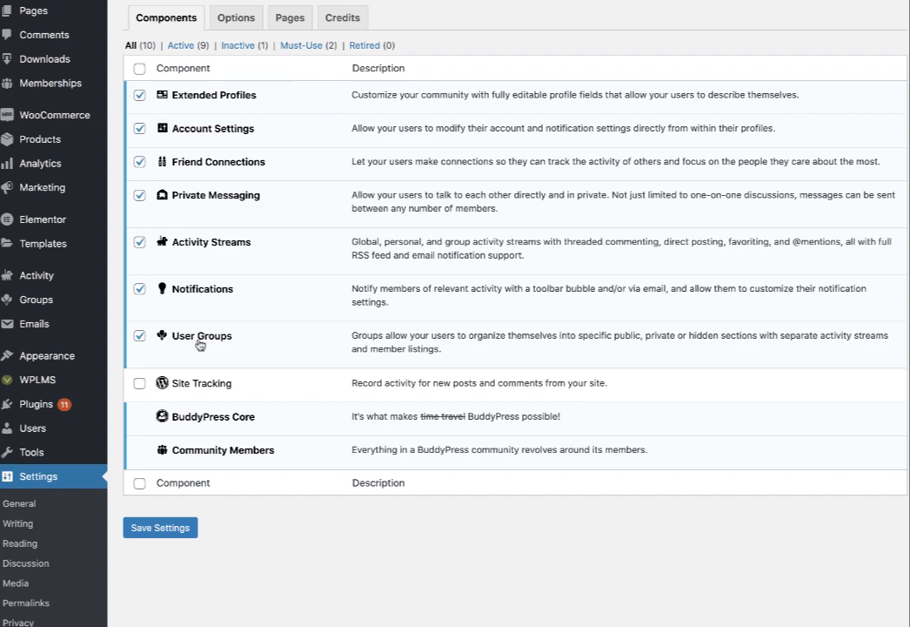
{"action": "scroll", "coordinate": [194, 516], "scroll_direction": "down", "scroll_amount": 3}
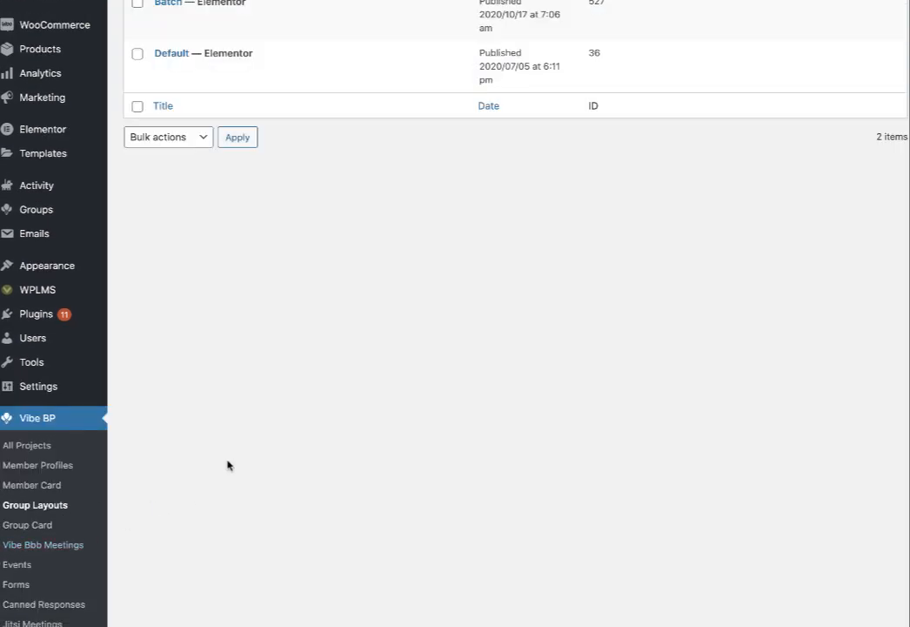
{"action": "scroll", "coordinate": [227, 465], "scroll_direction": "up", "scroll_amount": 5}
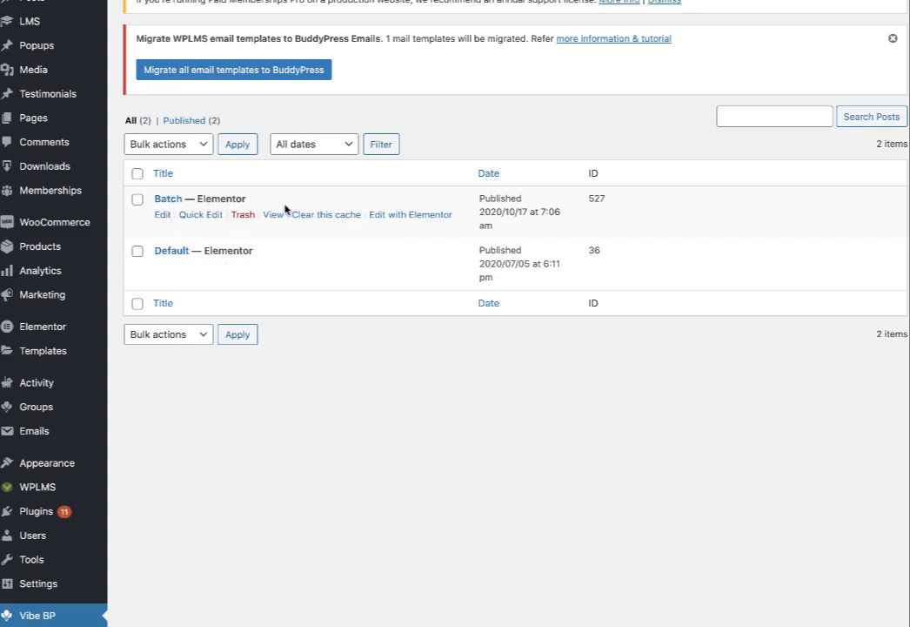
Open the Batch group layout, check its Apply on Group Type options, and inspect the Batches option of its courses grid in Elementor.
{"action": "key", "text": "ctrl+Tab"}
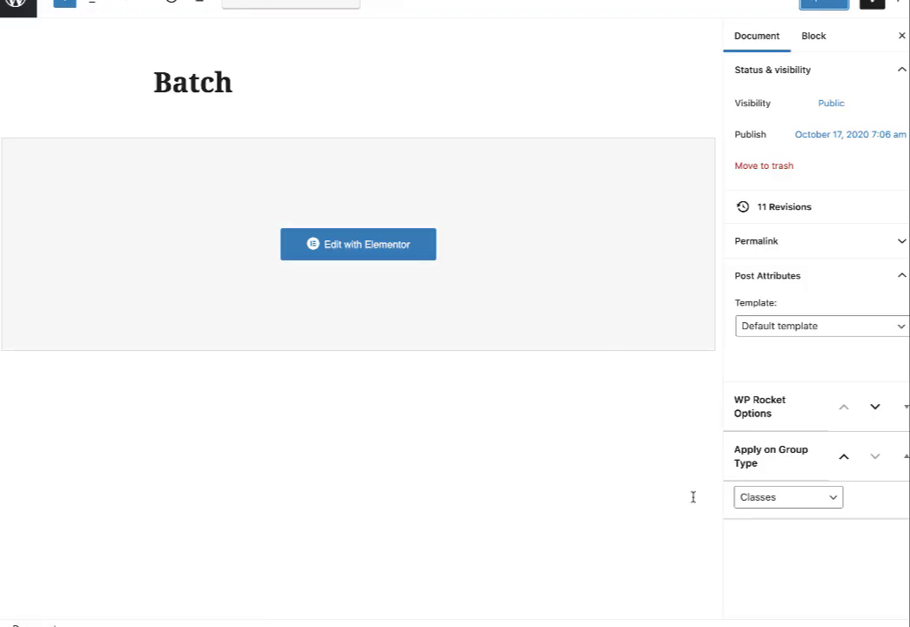
{"action": "left_click", "coordinate": [801, 500]}
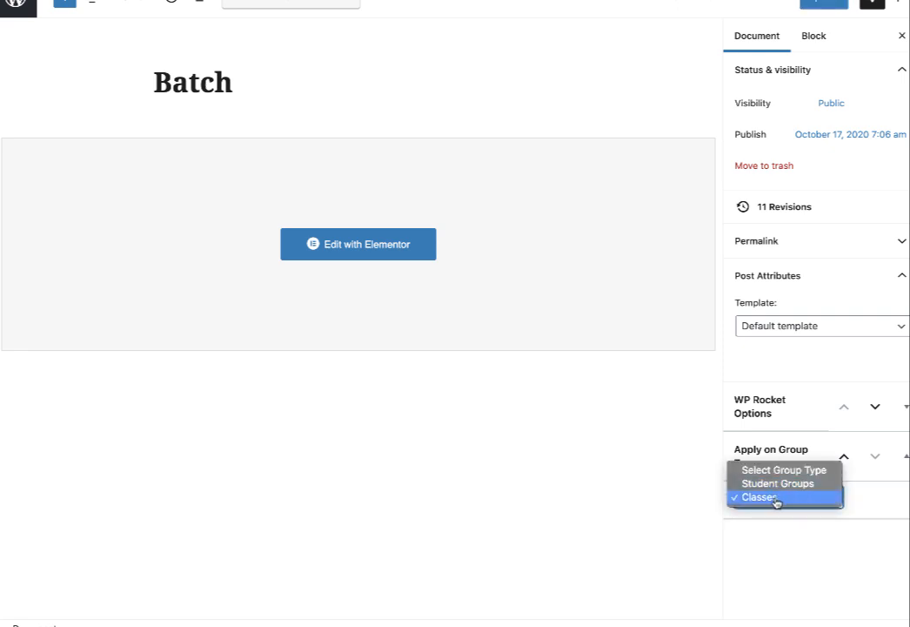
{"action": "left_click", "coordinate": [593, 584]}
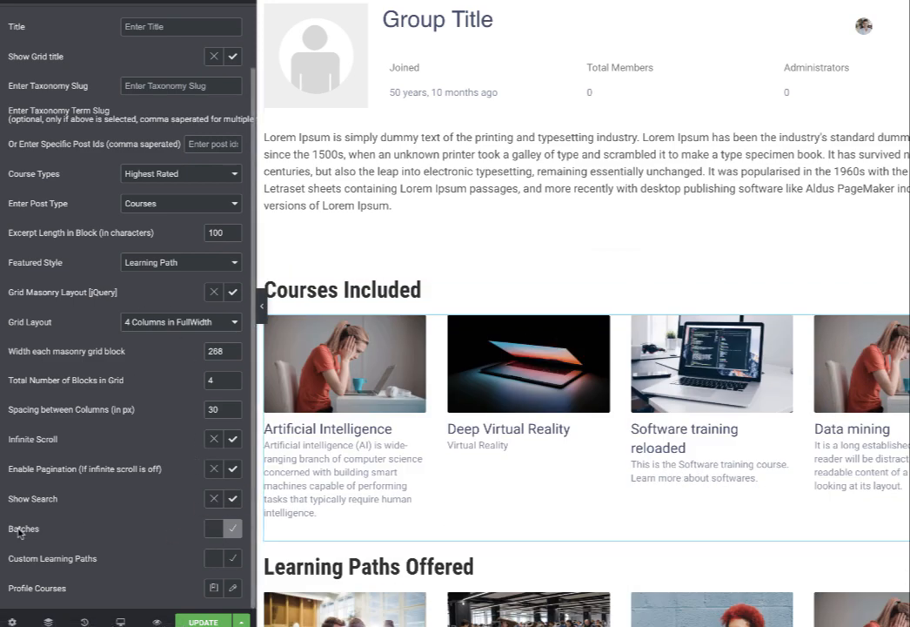
{"action": "left_click_drag", "start_coordinate": [21, 529], "coordinate": [61, 528]}
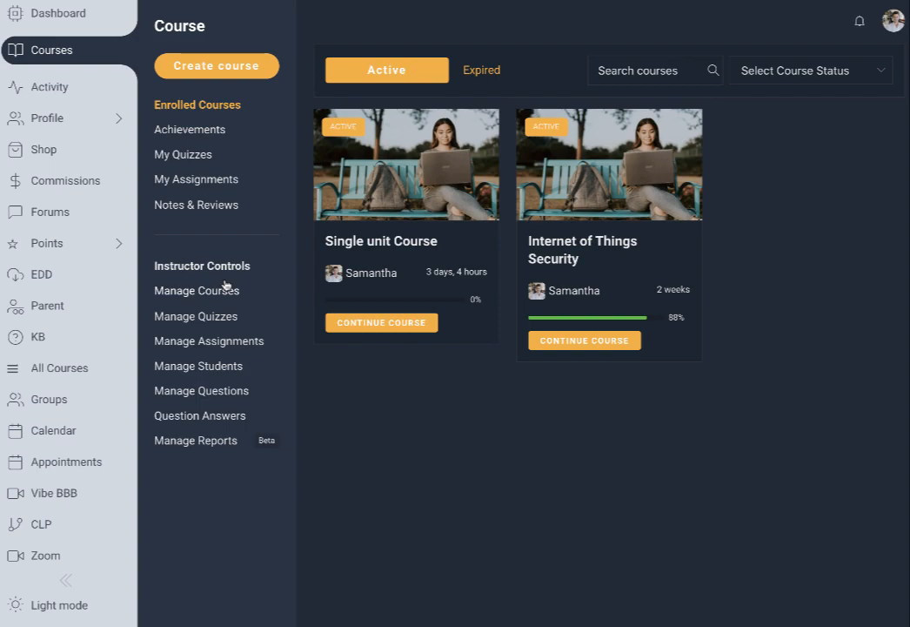
From the instructor's managed courses, open Understanding Color Psychology for editing.
{"action": "left_click", "coordinate": [225, 289]}
{"action": "scroll", "coordinate": [579, 296], "scroll_direction": "down", "scroll_amount": 2}
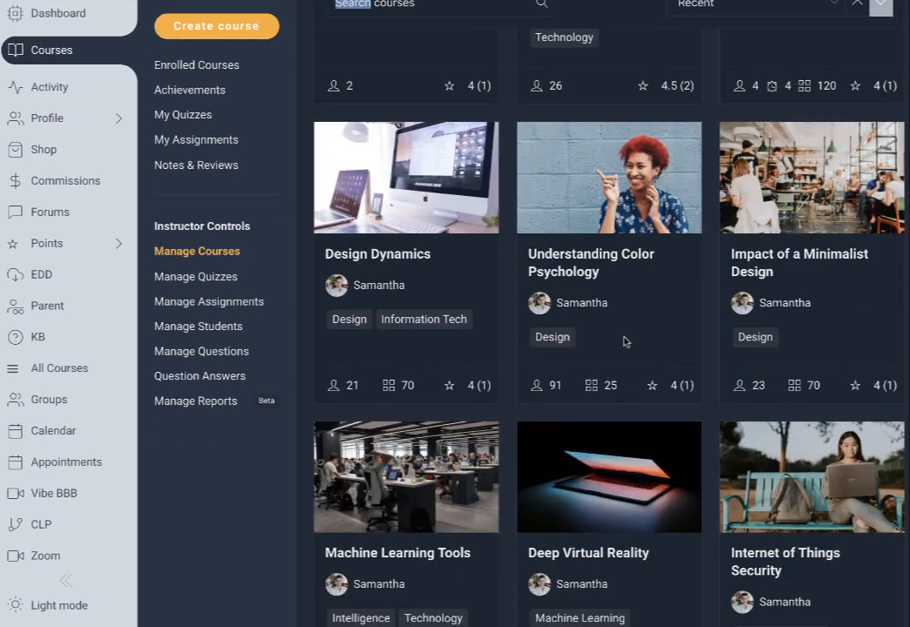
{"action": "left_click", "coordinate": [625, 342]}
{"action": "left_click", "coordinate": [442, 206]}
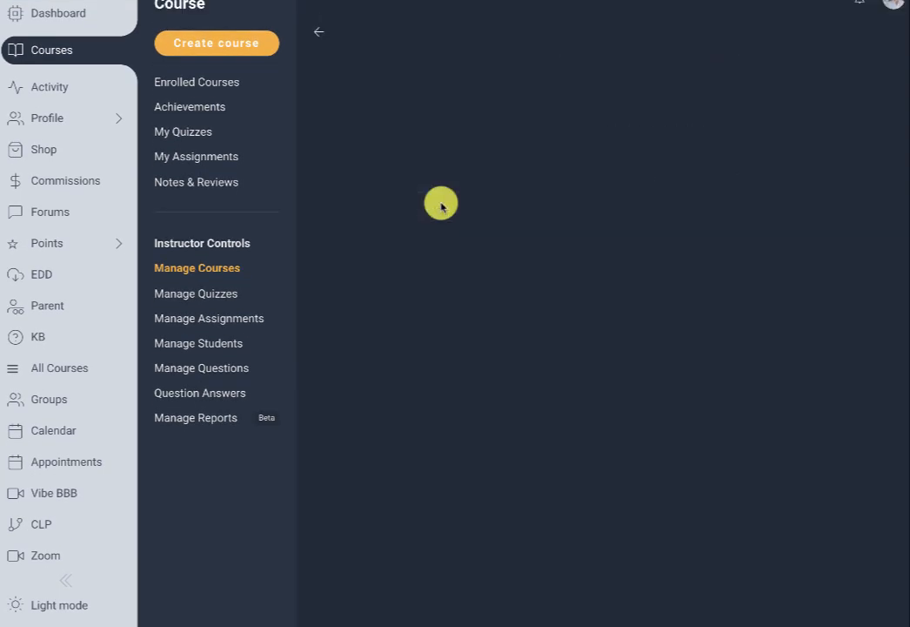
{"action": "scroll", "coordinate": [441, 207], "scroll_direction": "down", "scroll_amount": 4}
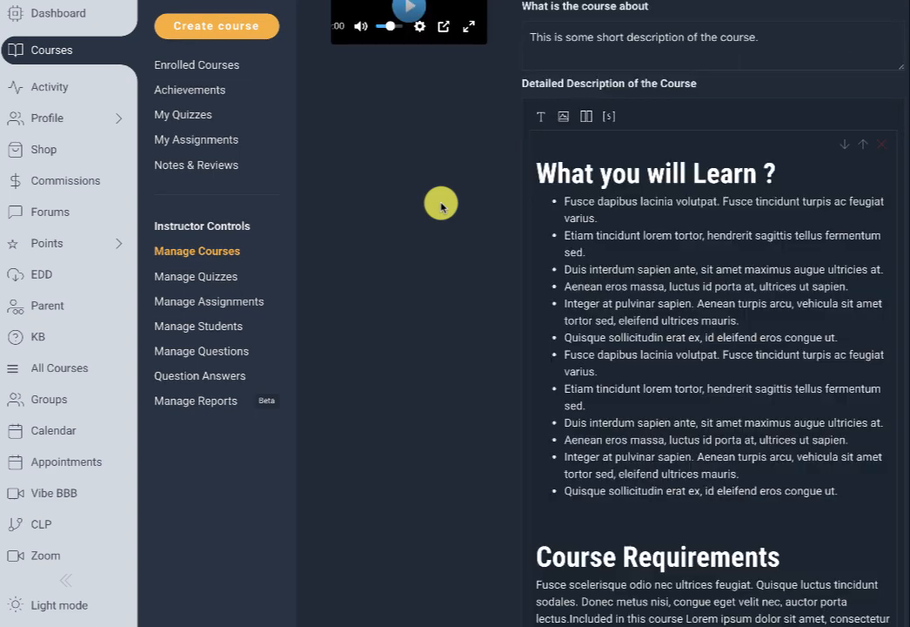
{"action": "scroll", "coordinate": [517, 209], "scroll_direction": "up", "scroll_amount": 4}
Go to the course's Components stage, open Course Batches and look at the option for selecting a batch.
{"action": "left_click", "coordinate": [599, 144]}
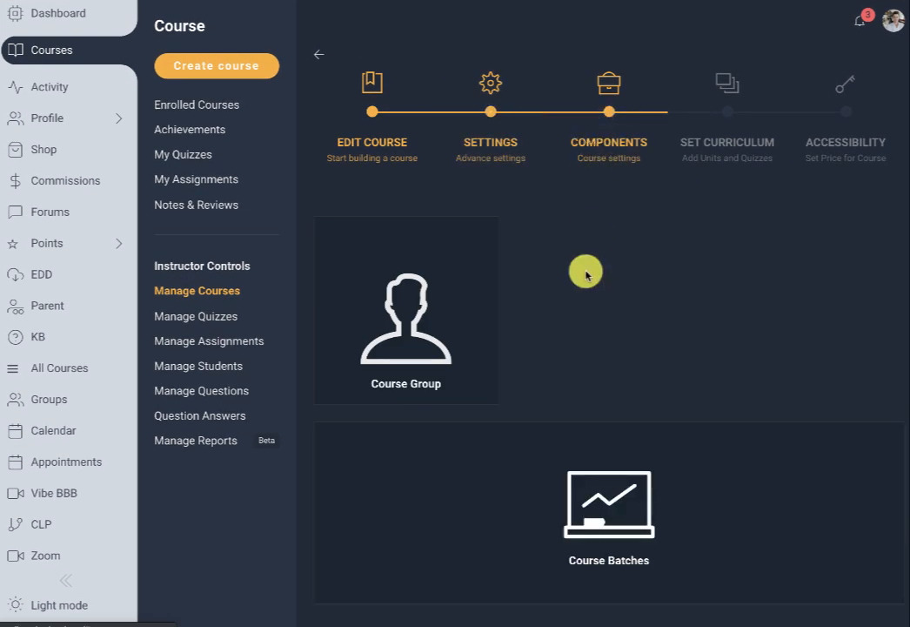
{"action": "scroll", "coordinate": [585, 271], "scroll_direction": "down", "scroll_amount": 2}
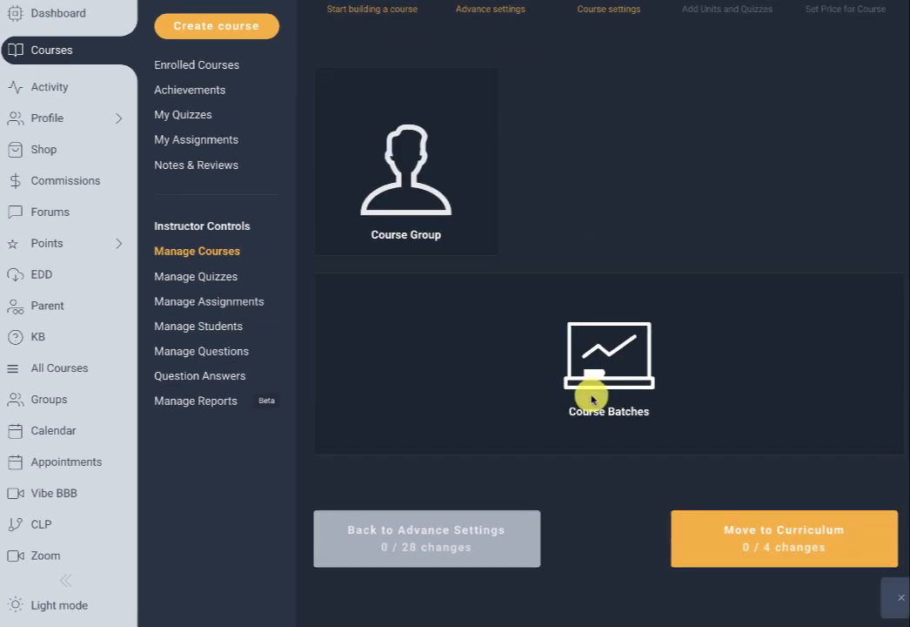
{"action": "left_click", "coordinate": [607, 367]}
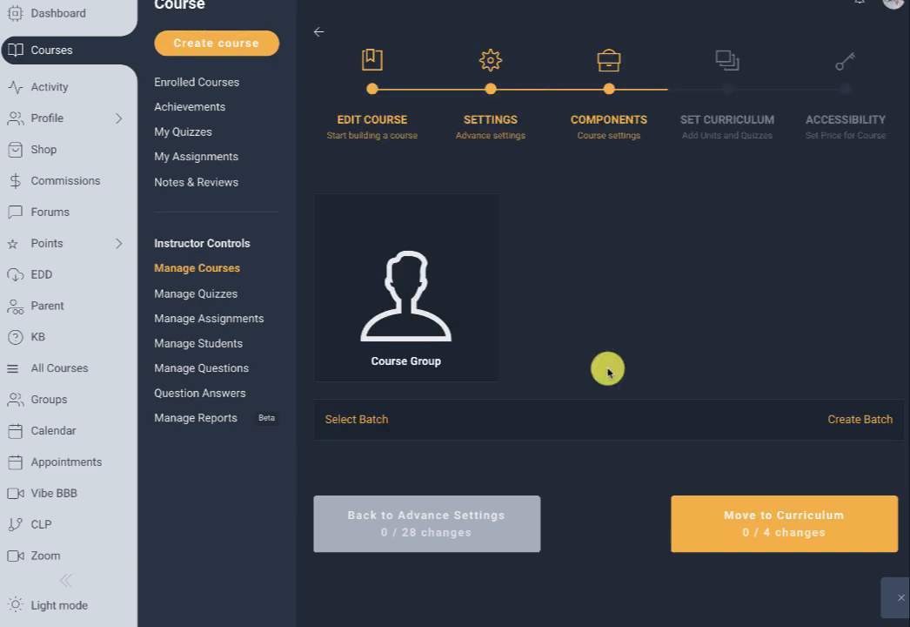
{"action": "left_click", "coordinate": [366, 422]}
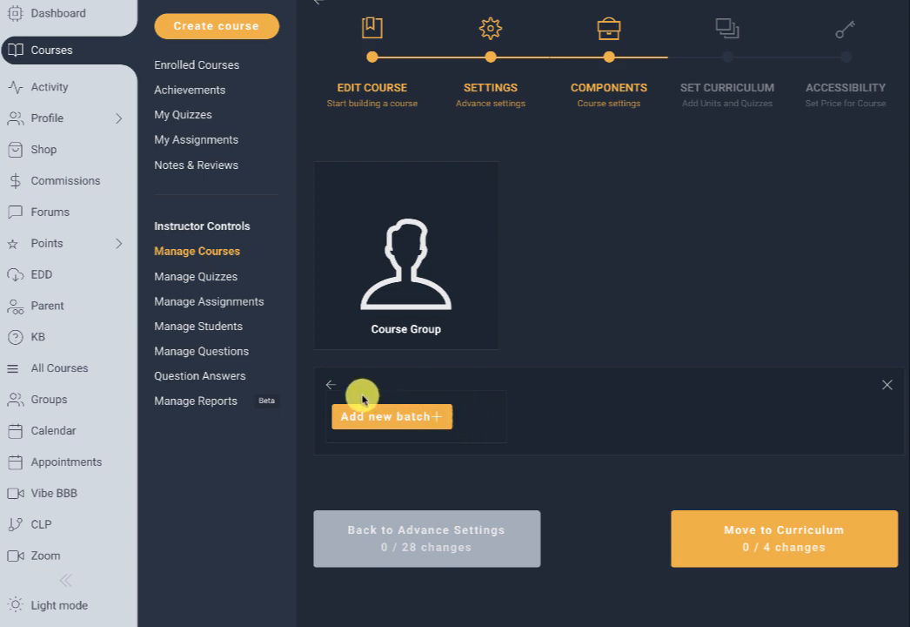
{"action": "left_click", "coordinate": [331, 384]}
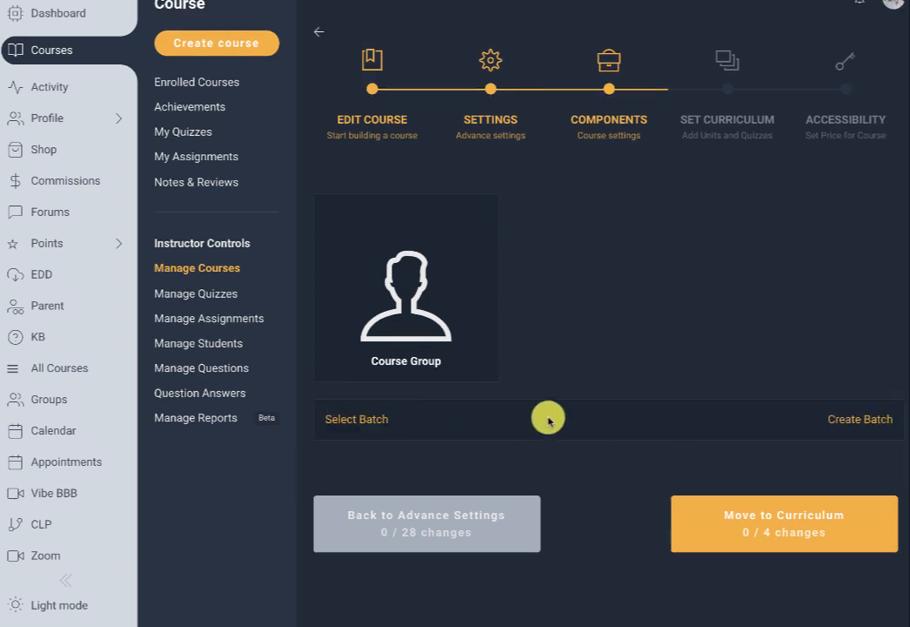
Create a Public batch named "Color Phycology by Professor A", using the same text as its description.
{"action": "left_click", "coordinate": [854, 421]}
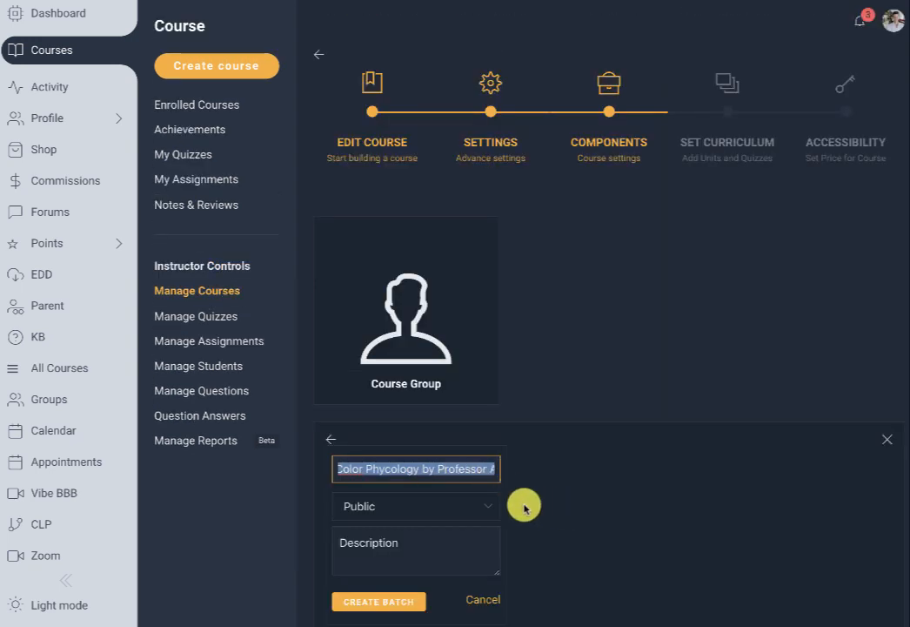
{"action": "left_click", "coordinate": [482, 503]}
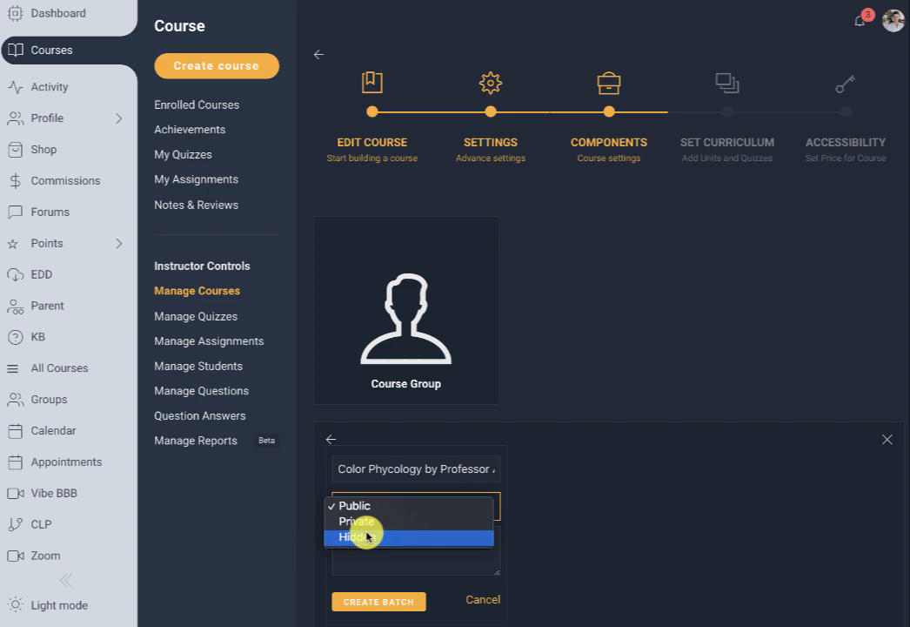
{"action": "left_click", "coordinate": [371, 506]}
{"action": "left_click", "coordinate": [397, 549]}
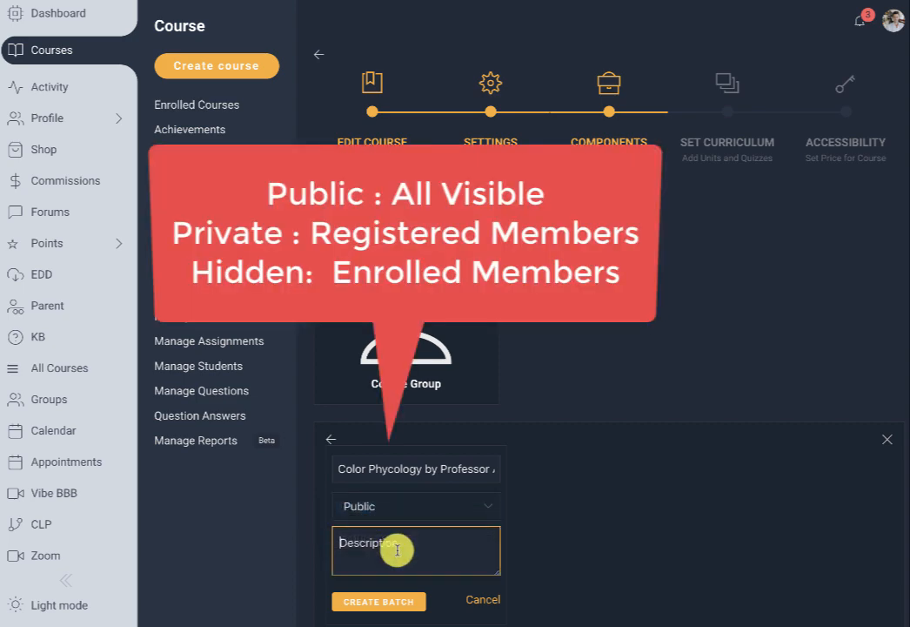
{"action": "type", "text": "Color Phycology by Professor A"}
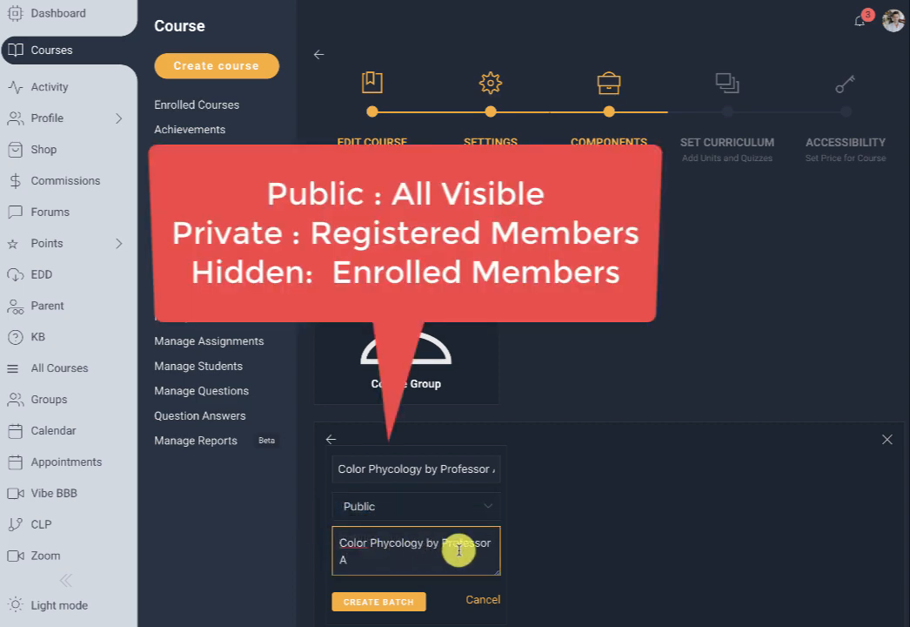
{"action": "left_click", "coordinate": [399, 599]}
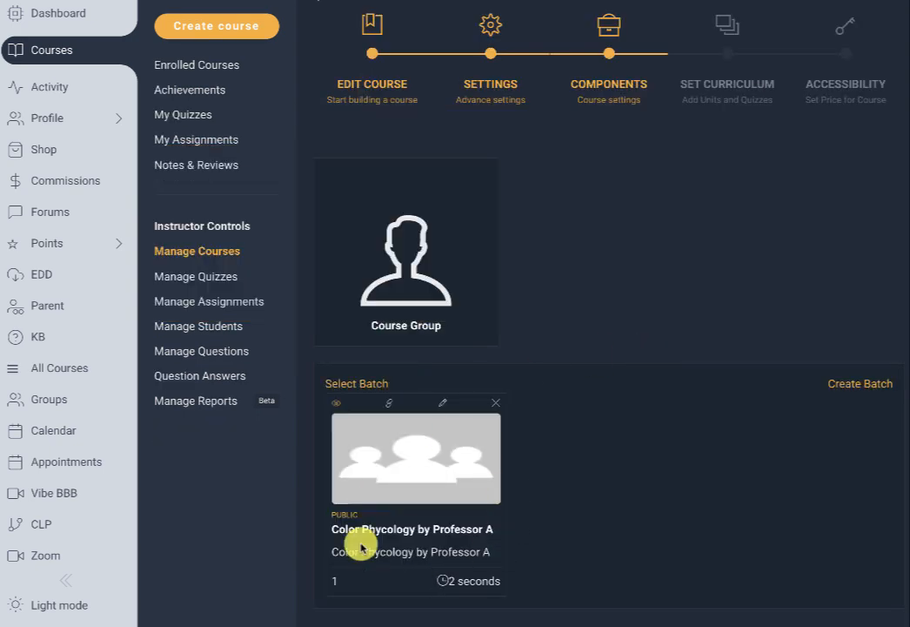
Create a second Public batch named "Color Phycology by Professor BCD" with the description "This is n interesting batch.".
{"action": "left_click", "coordinate": [879, 400]}
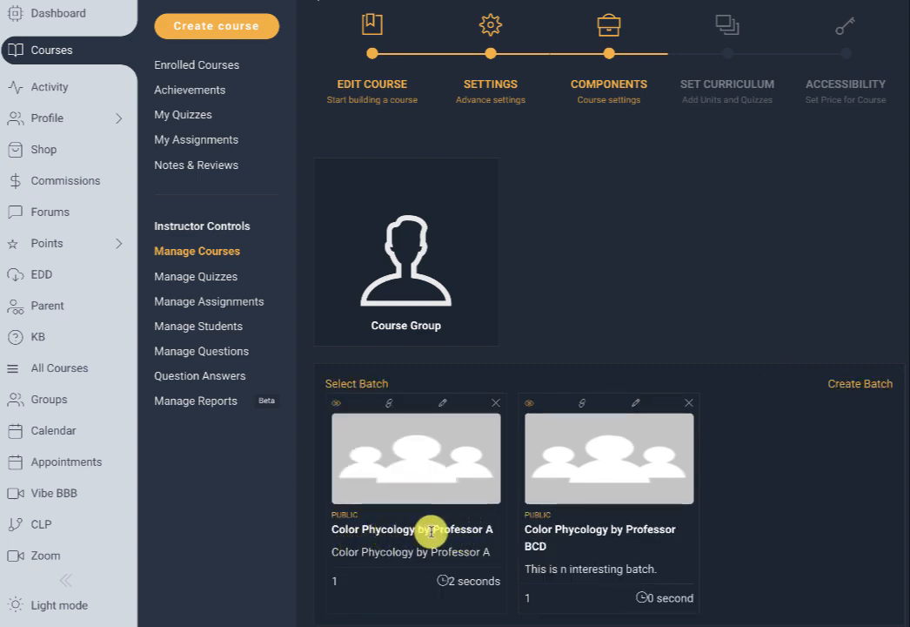
{"action": "left_click_drag", "start_coordinate": [431, 531], "coordinate": [499, 531]}
{"action": "left_click", "coordinate": [626, 546]}
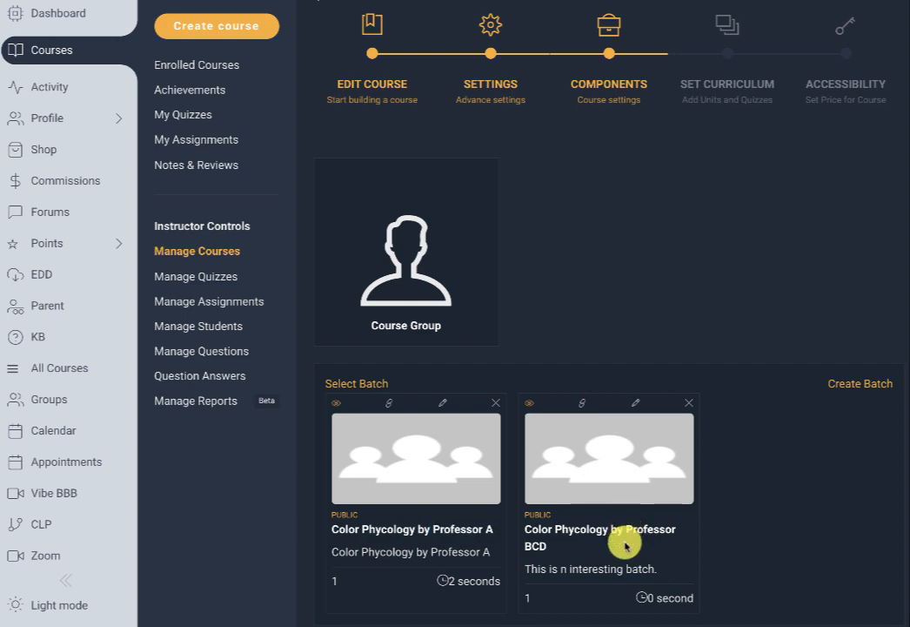
{"action": "left_click_drag", "start_coordinate": [626, 529], "coordinate": [623, 558]}
Open the course's curriculum stage and look through the general LMS settings in the WordPress admin.
{"action": "left_click", "coordinate": [717, 91]}
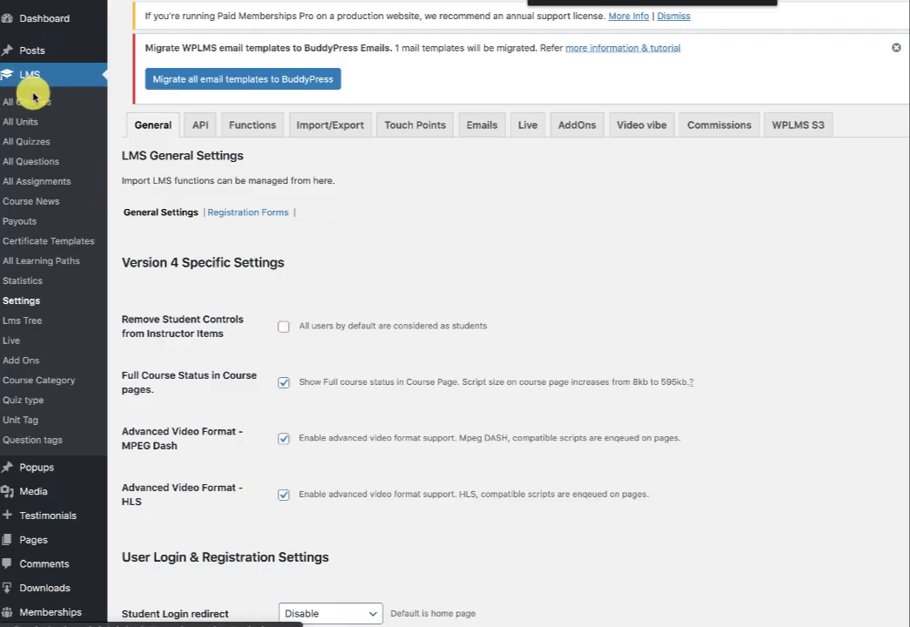
{"action": "scroll", "coordinate": [322, 404], "scroll_direction": "down", "scroll_amount": 15}
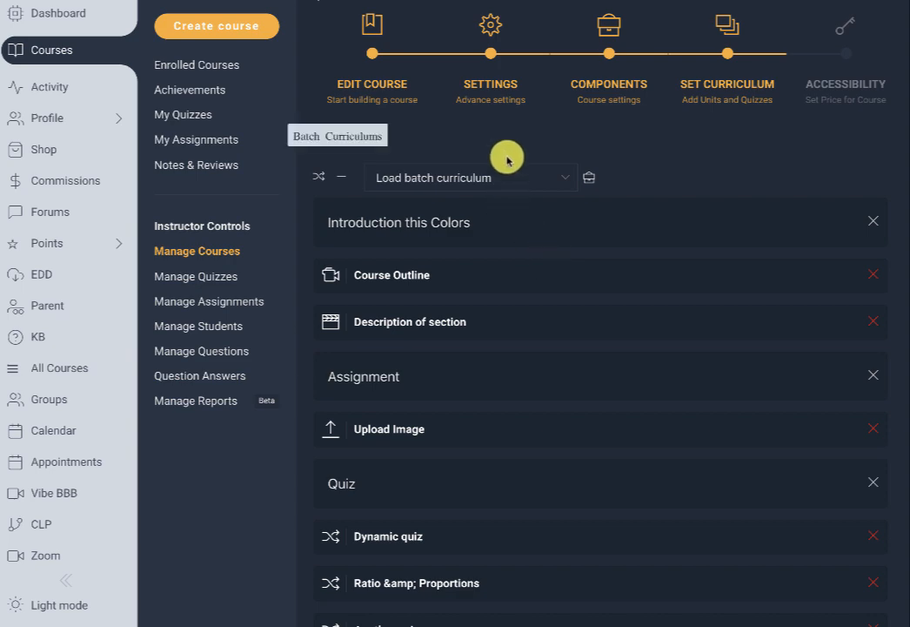
Review the course's two batches under Components, and list the batches available for loading a batch curriculum in Set Curriculum.
{"action": "left_click", "coordinate": [611, 82]}
{"action": "scroll", "coordinate": [529, 398], "scroll_direction": "down", "scroll_amount": 2}
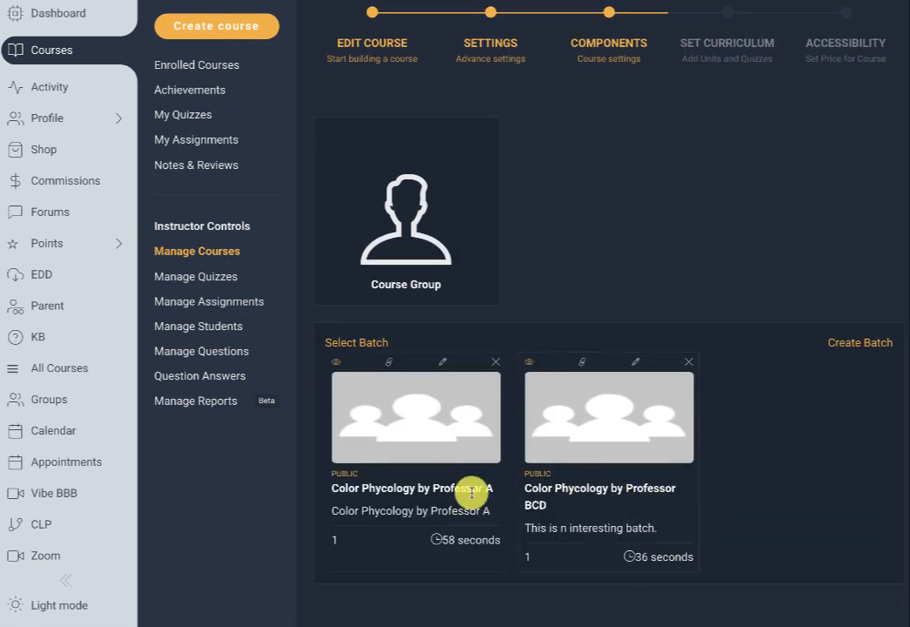
{"action": "left_click_drag", "start_coordinate": [431, 488], "coordinate": [478, 488]}
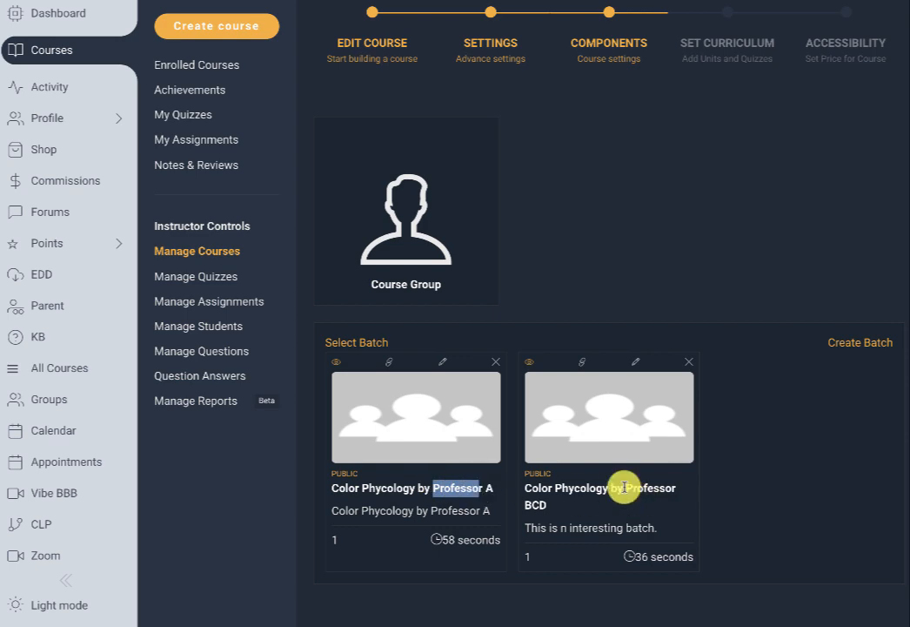
{"action": "left_click", "coordinate": [718, 57]}
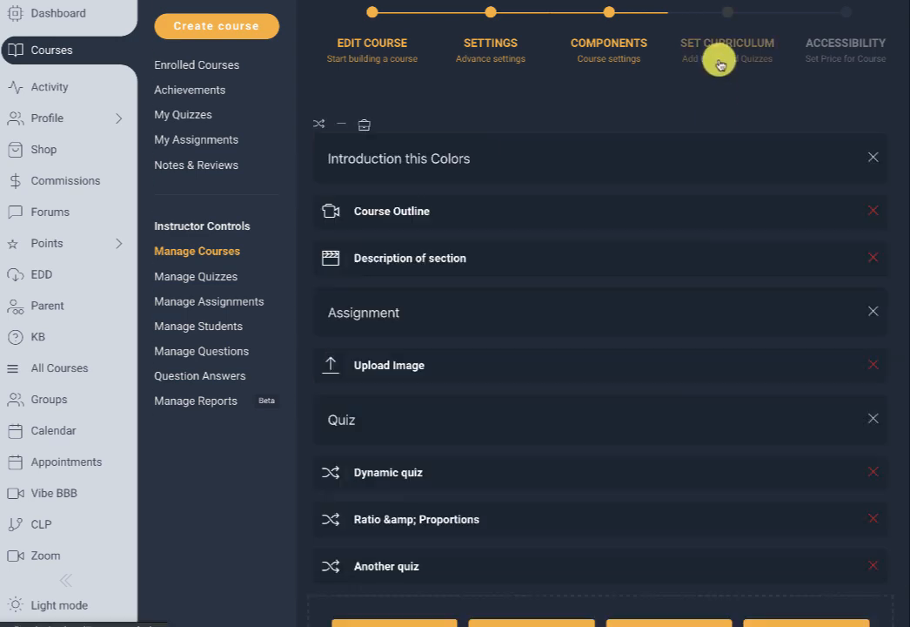
{"action": "left_click", "coordinate": [447, 135]}
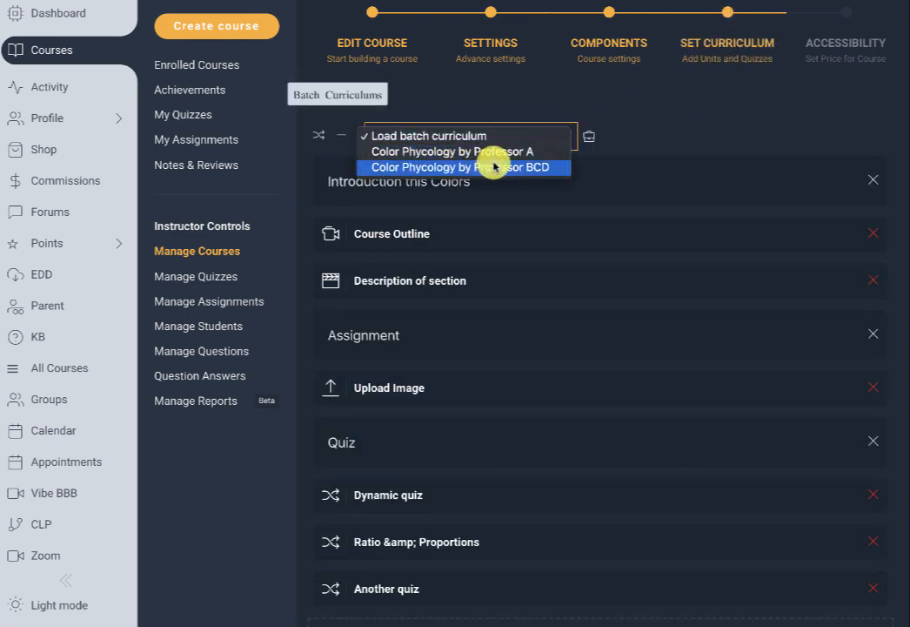
View the public Understanding Color Psychology course page and examine its Batches Starting section.
{"action": "left_click", "coordinate": [742, 122]}
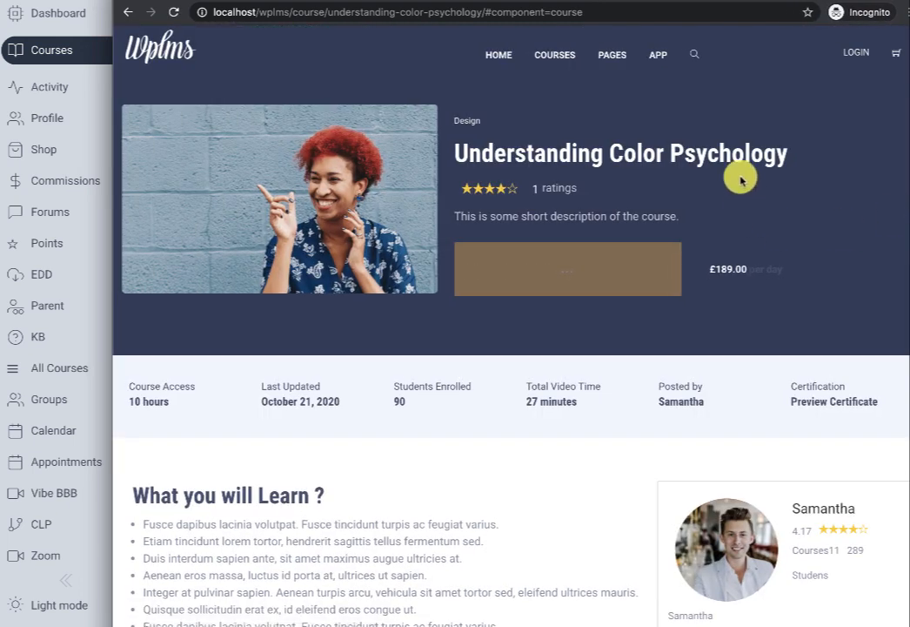
{"action": "scroll", "coordinate": [740, 180], "scroll_direction": "down", "scroll_amount": 10}
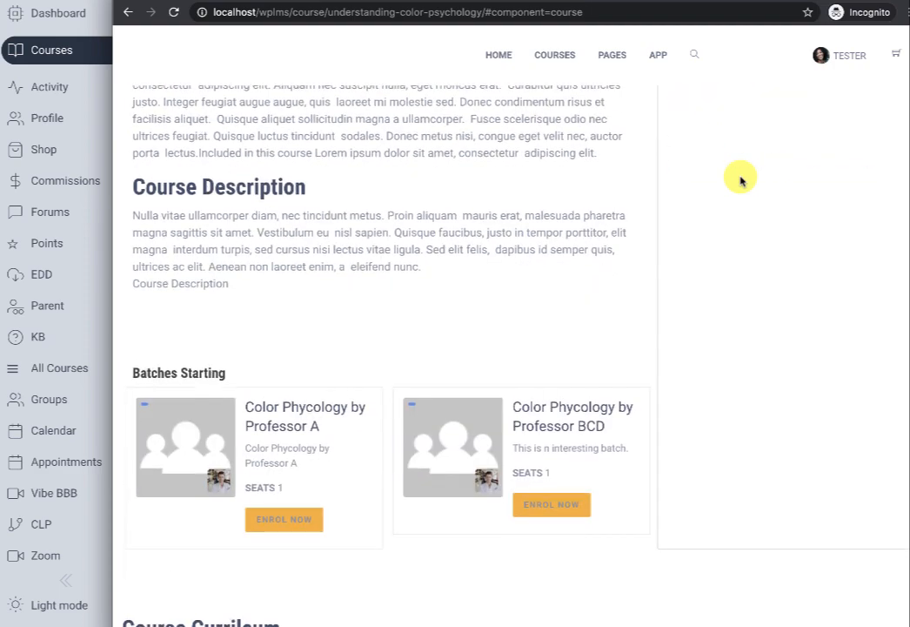
{"action": "scroll", "coordinate": [741, 179], "scroll_direction": "down", "scroll_amount": 1}
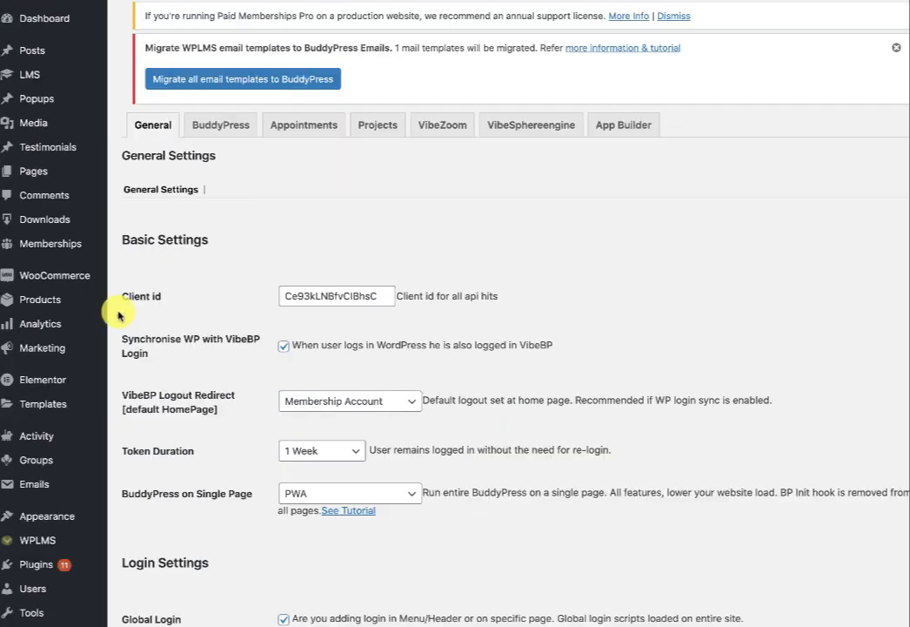
Open the learningcenter course layout in the Elementor editor from the Vibe BP course layouts.
{"action": "scroll", "coordinate": [120, 315], "scroll_direction": "down", "scroll_amount": 15}
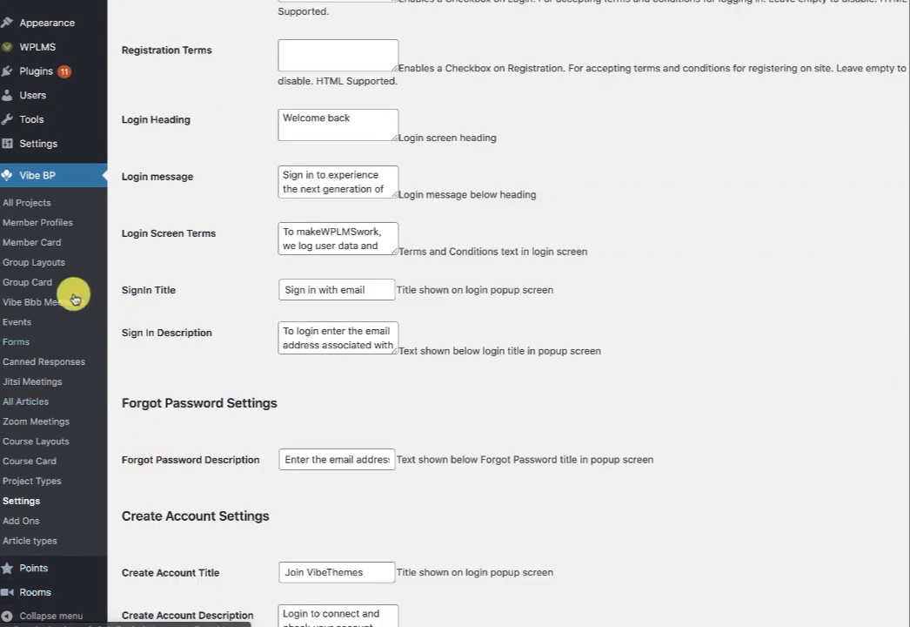
{"action": "left_click", "coordinate": [54, 441]}
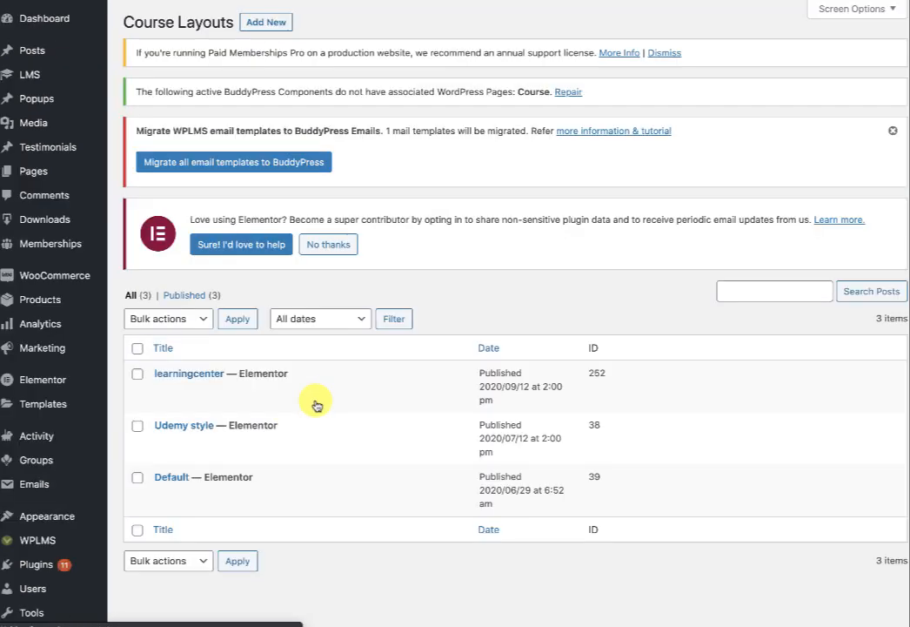
{"action": "mouse_move", "coordinate": [178, 370]}
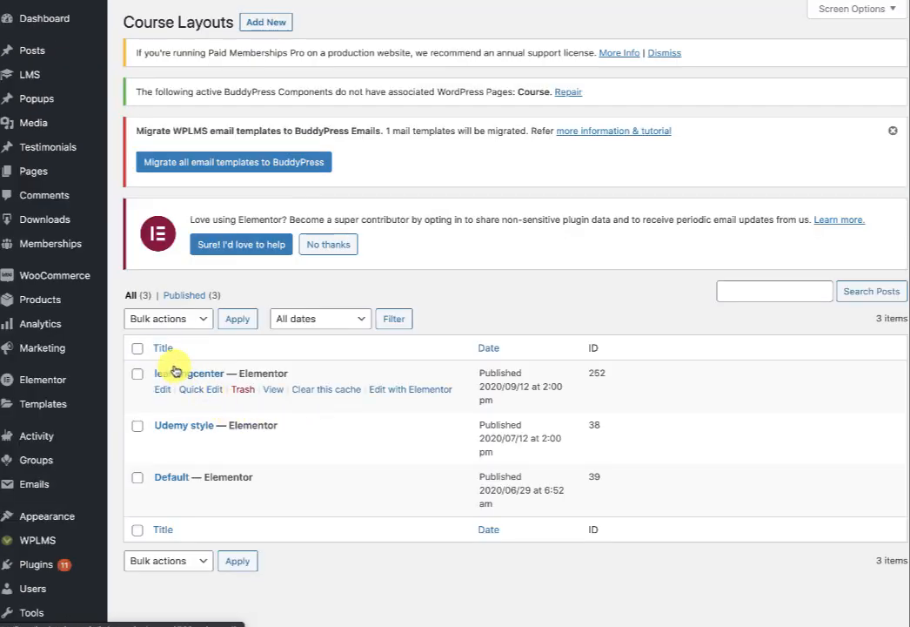
{"action": "left_click", "coordinate": [378, 389]}
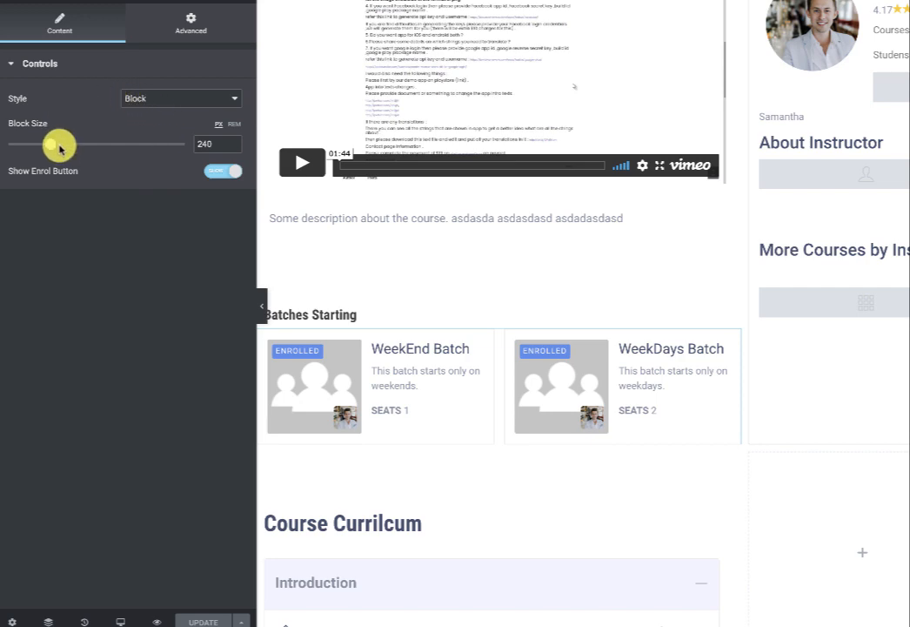
Try the List style on the course batches widget, and switch it back to Block.
{"action": "left_click", "coordinate": [183, 101]}
{"action": "left_click", "coordinate": [163, 88]}
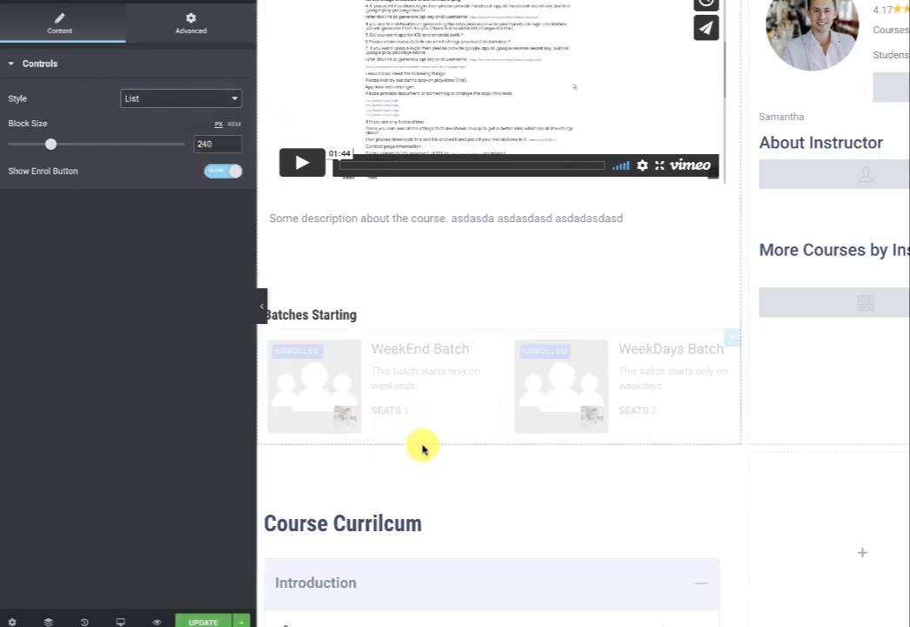
{"action": "left_click", "coordinate": [155, 98]}
{"action": "left_click", "coordinate": [167, 108]}
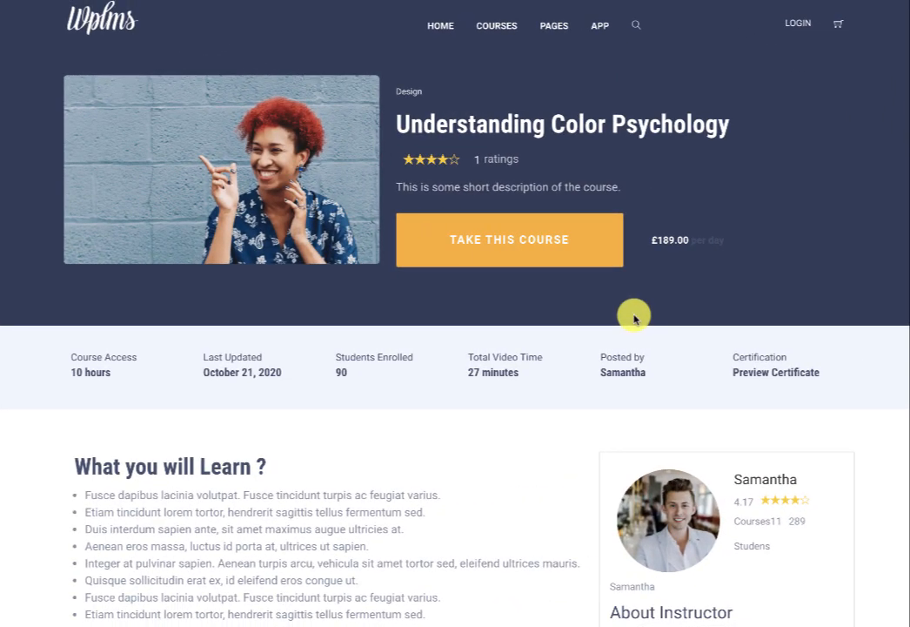
Check the Batches Starting section on the public Understanding Color Psychology page, and open the site login.
{"action": "scroll", "coordinate": [423, 304], "scroll_direction": "down", "scroll_amount": 10}
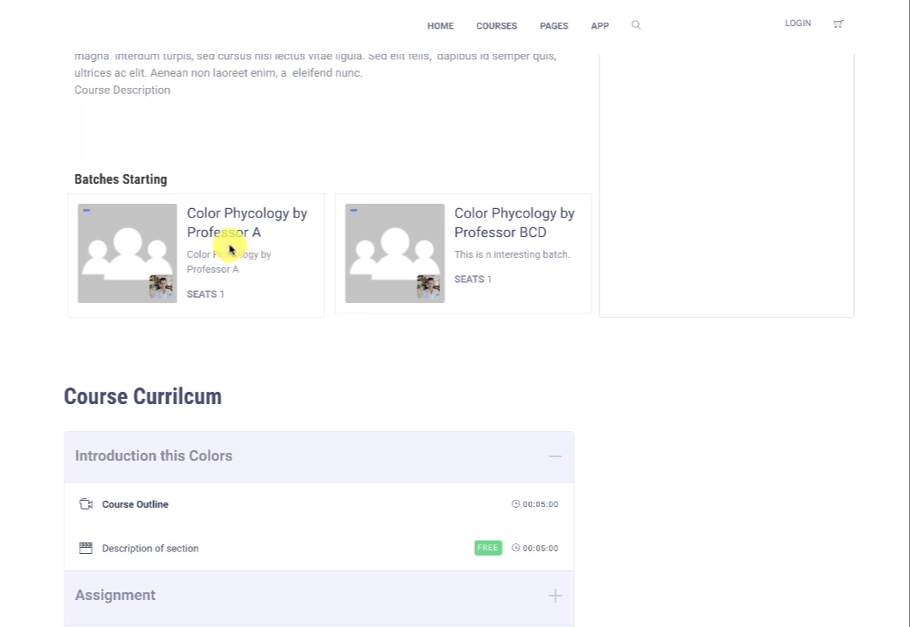
{"action": "right_click", "coordinate": [531, 237]}
{"action": "left_click", "coordinate": [553, 238]}
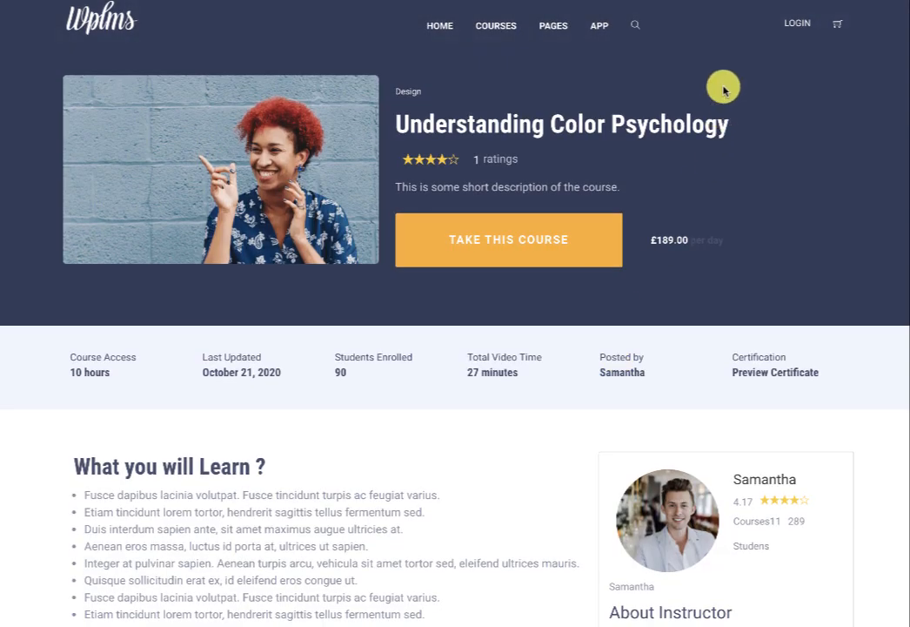
{"action": "left_click", "coordinate": [795, 25]}
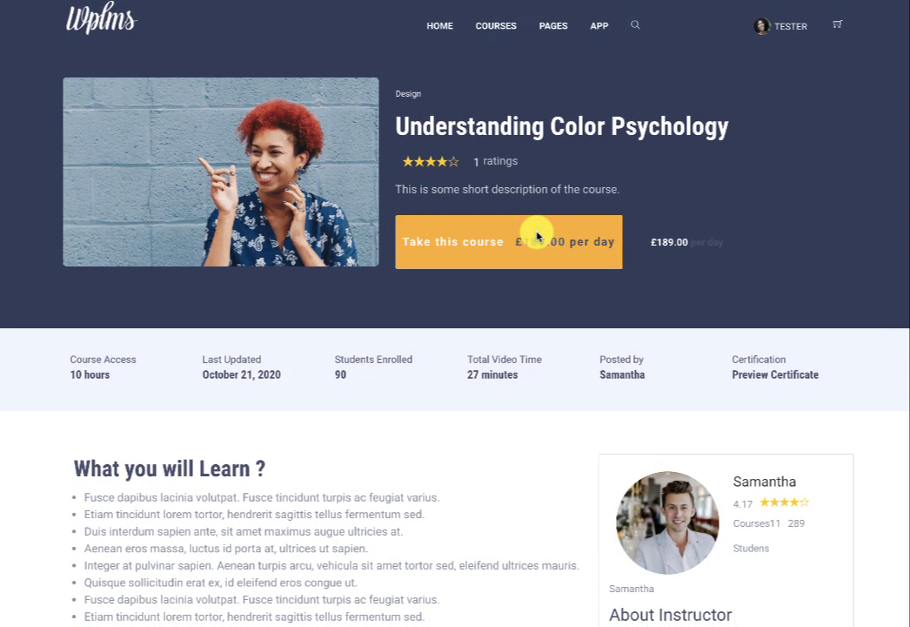
Examine the Understanding Color Psychology page and its batch cards as a logged-in student.
{"action": "scroll", "coordinate": [496, 342], "scroll_direction": "down", "scroll_amount": 8}
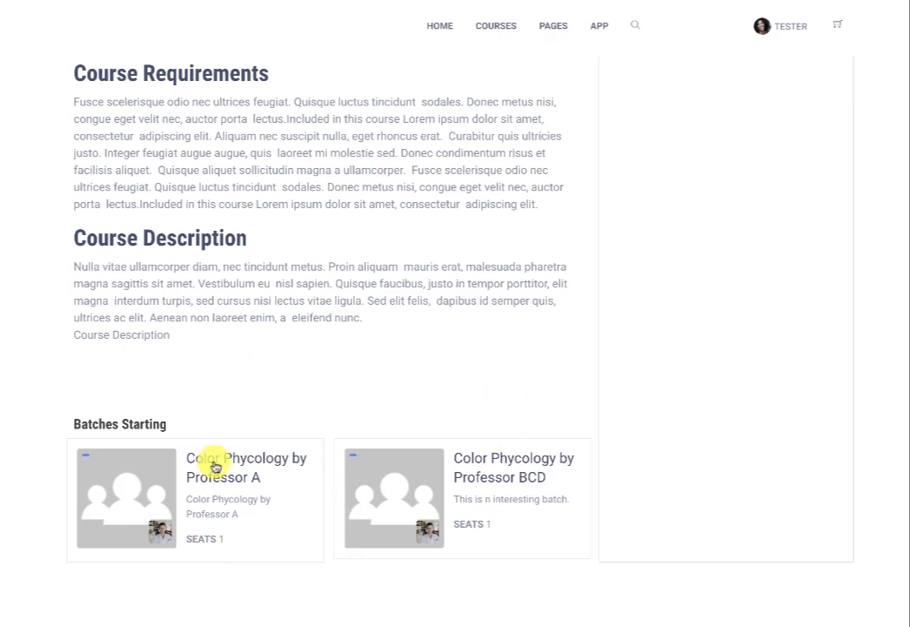
{"action": "scroll", "coordinate": [369, 492], "scroll_direction": "up", "scroll_amount": 9}
{"action": "scroll", "coordinate": [376, 321], "scroll_direction": "down", "scroll_amount": 12}
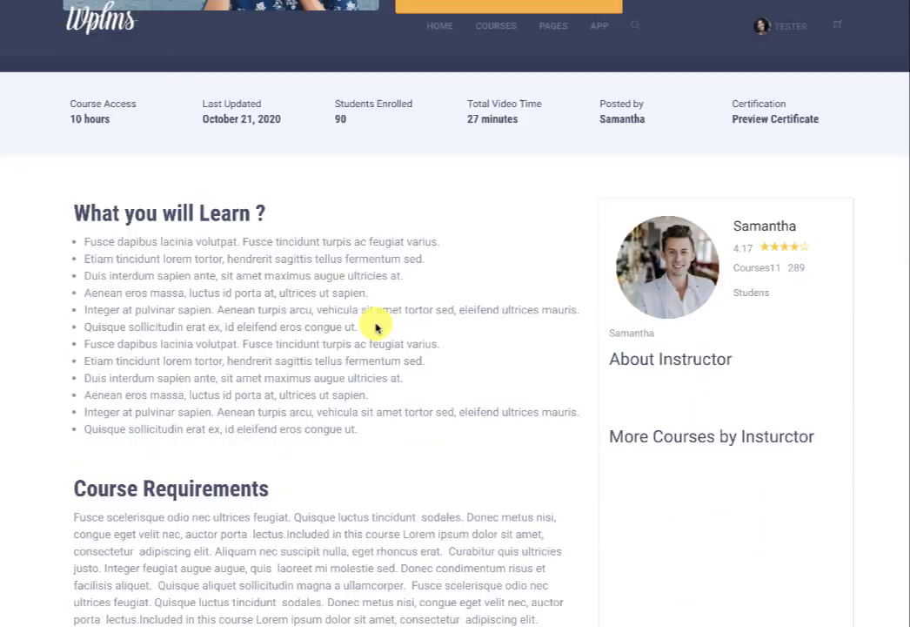
{"action": "scroll", "coordinate": [376, 325], "scroll_direction": "up", "scroll_amount": 3}
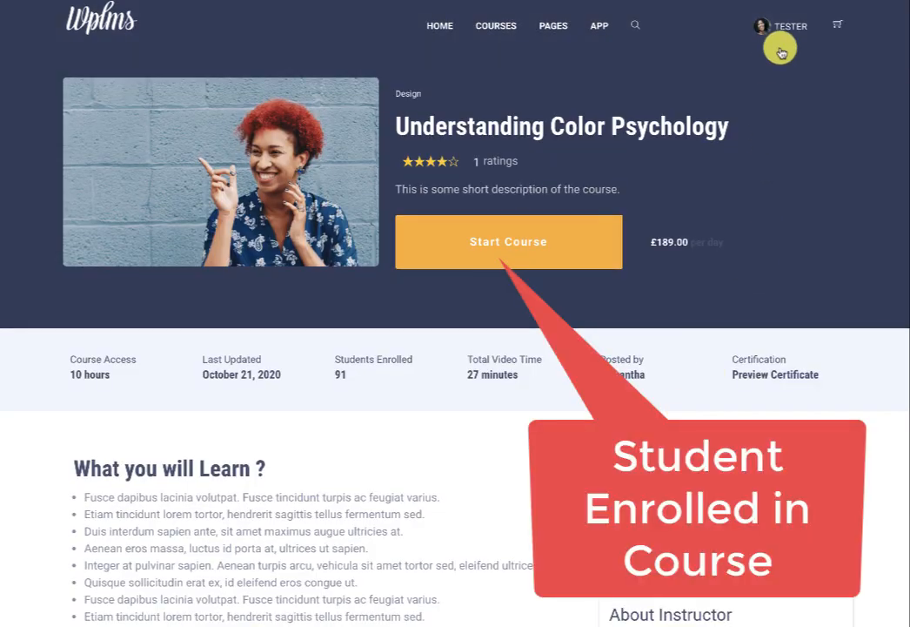
{"action": "scroll", "coordinate": [647, 225], "scroll_direction": "down", "scroll_amount": 1}
{"action": "scroll", "coordinate": [648, 224], "scroll_direction": "down", "scroll_amount": 9}
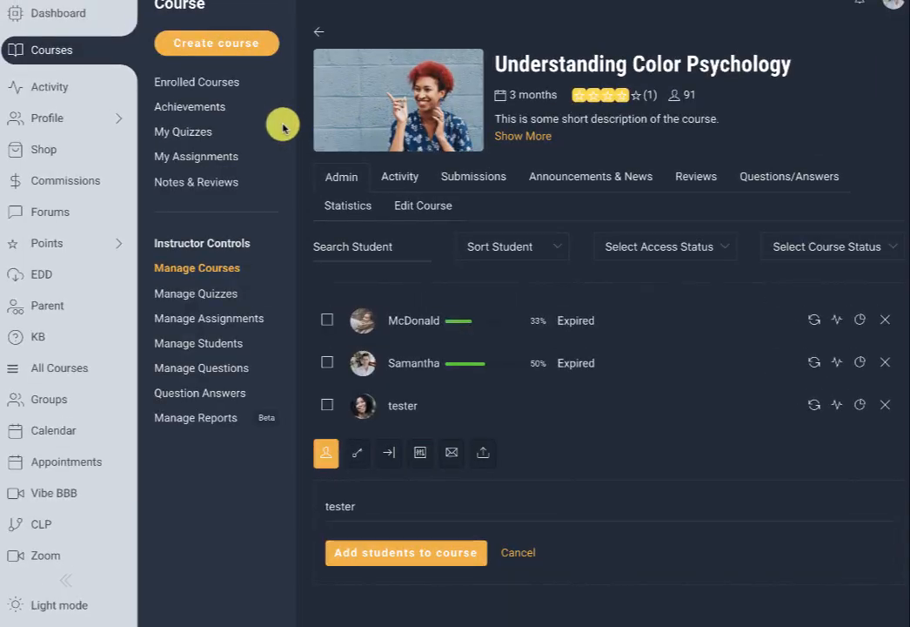
Edit the Understanding Color Psychology course and enable Force Batch enrollment in its advanced settings.
{"action": "left_click", "coordinate": [412, 203]}
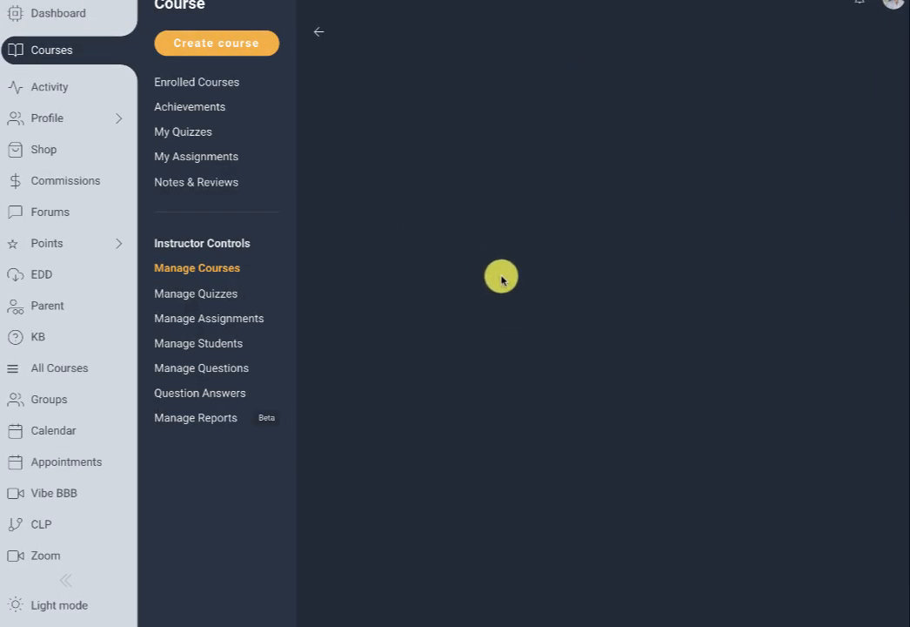
{"action": "left_click", "coordinate": [488, 129]}
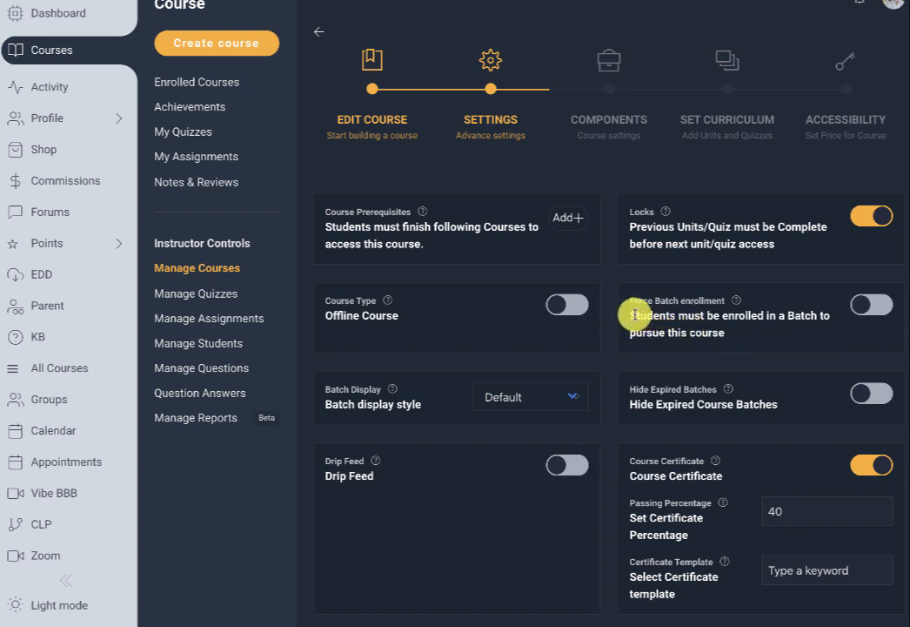
{"action": "left_click_drag", "start_coordinate": [634, 315], "coordinate": [749, 333]}
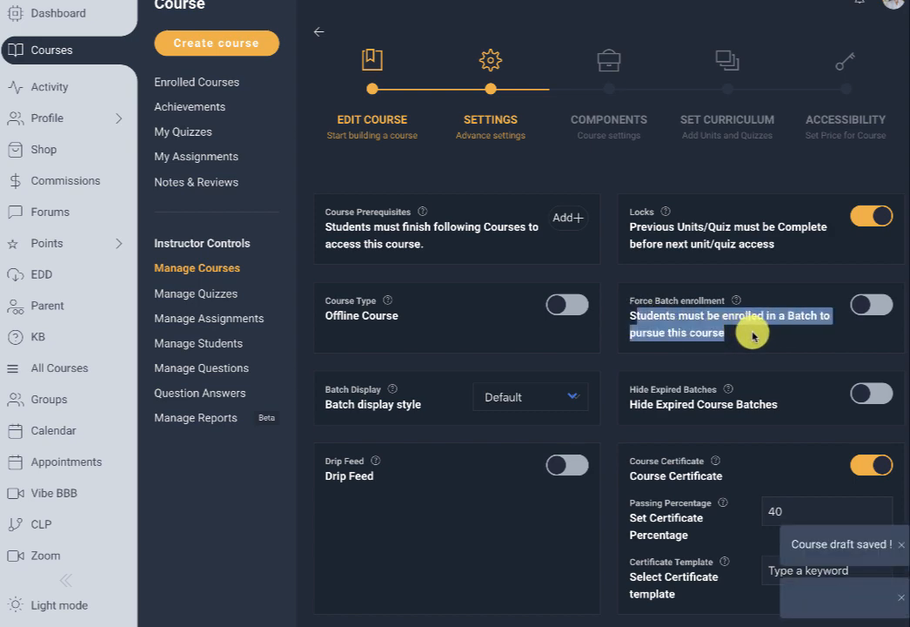
{"action": "left_click", "coordinate": [875, 316]}
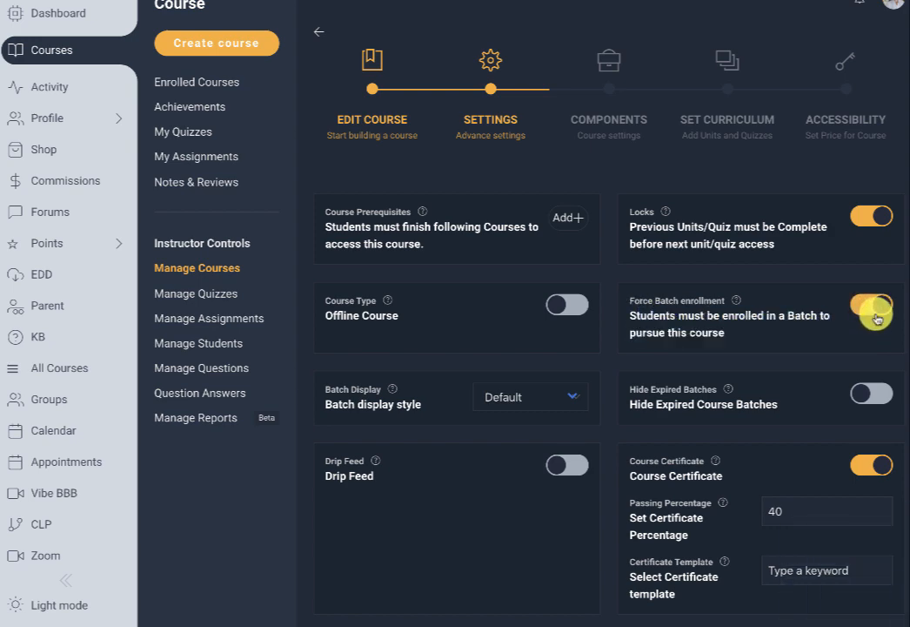
{"action": "scroll", "coordinate": [850, 325], "scroll_direction": "down", "scroll_amount": 6}
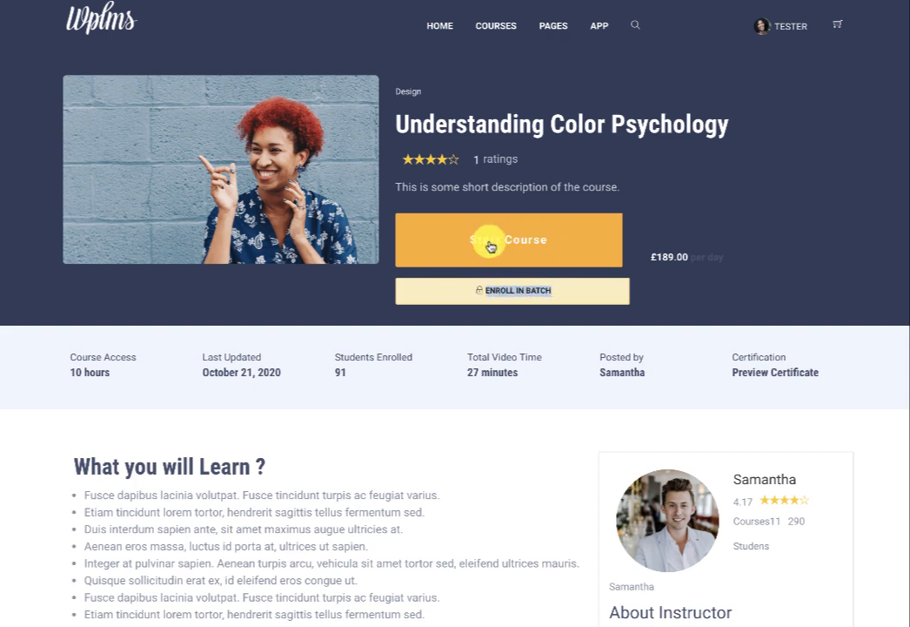
Check the batch enrolment options and notice for the course as a student, on its public page and under Enrolled Courses.
{"action": "scroll", "coordinate": [518, 305], "scroll_direction": "down", "scroll_amount": 9}
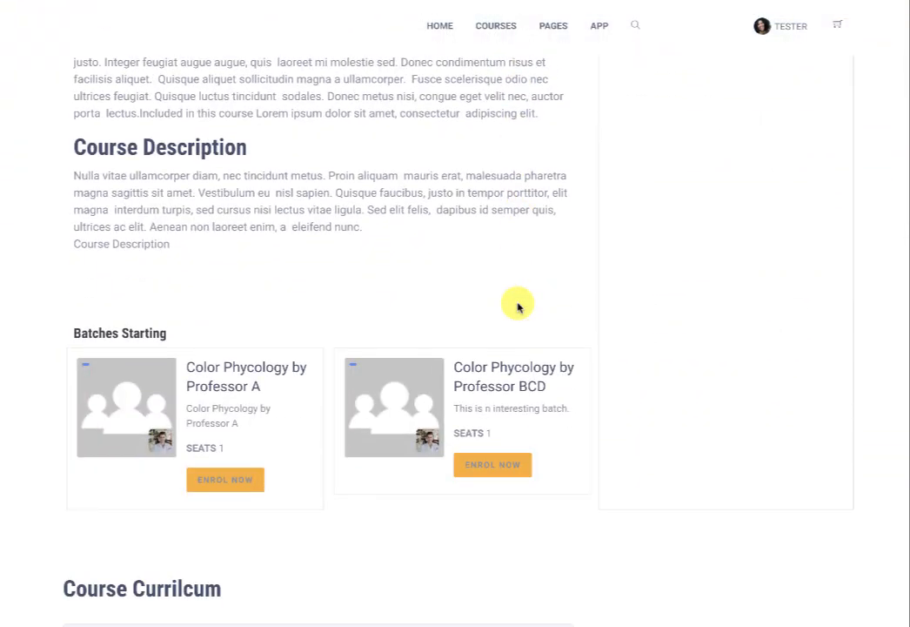
{"action": "scroll", "coordinate": [518, 305], "scroll_direction": "up", "scroll_amount": 9}
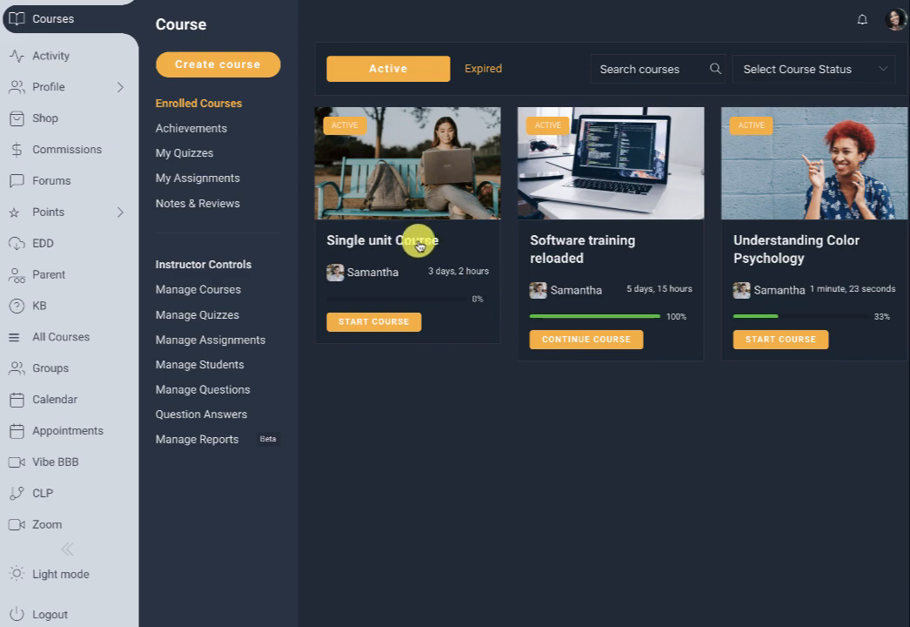
{"action": "left_click", "coordinate": [779, 238]}
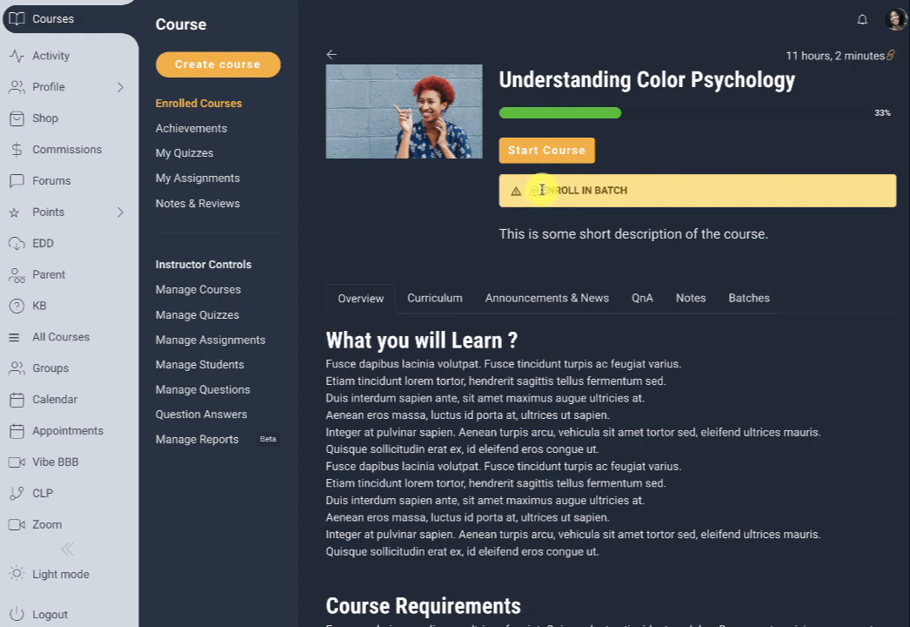
{"action": "left_click_drag", "start_coordinate": [541, 190], "coordinate": [644, 197]}
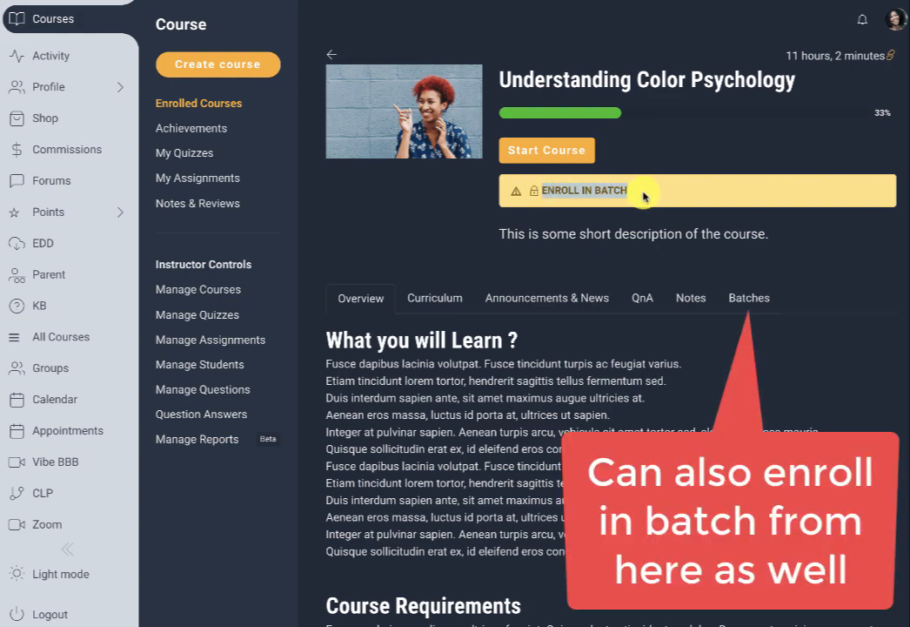
Enrol the student in the "Color Phycology by Professor BCD" batch from the public course page.
{"action": "scroll", "coordinate": [644, 197], "scroll_direction": "down", "scroll_amount": 1}
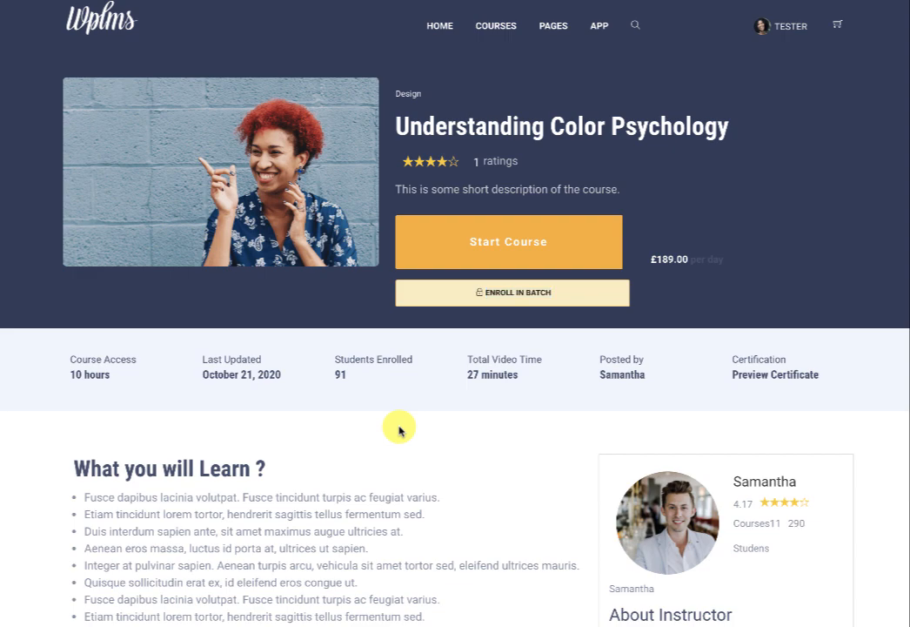
{"action": "scroll", "coordinate": [398, 426], "scroll_direction": "down", "scroll_amount": 10}
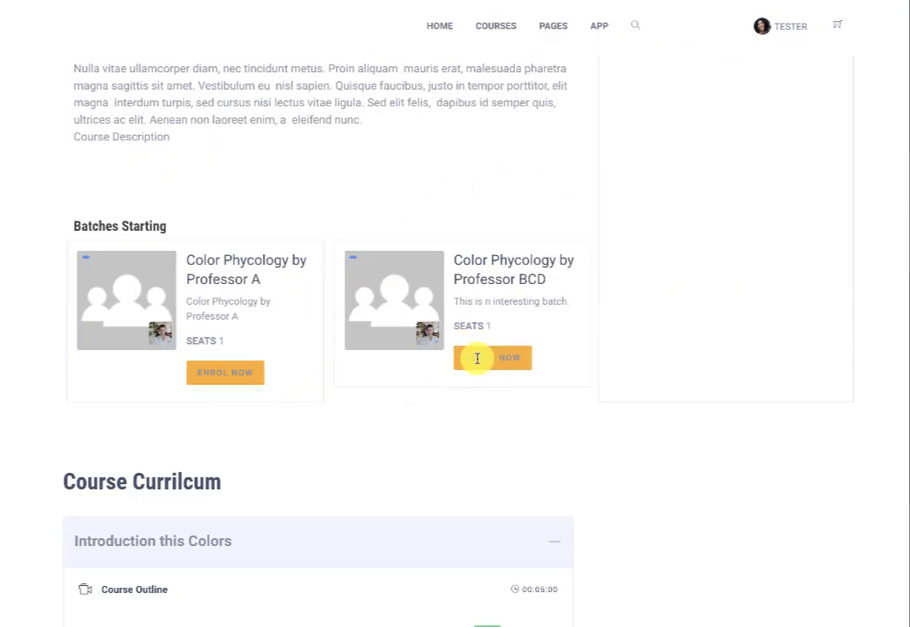
{"action": "left_click", "coordinate": [480, 359]}
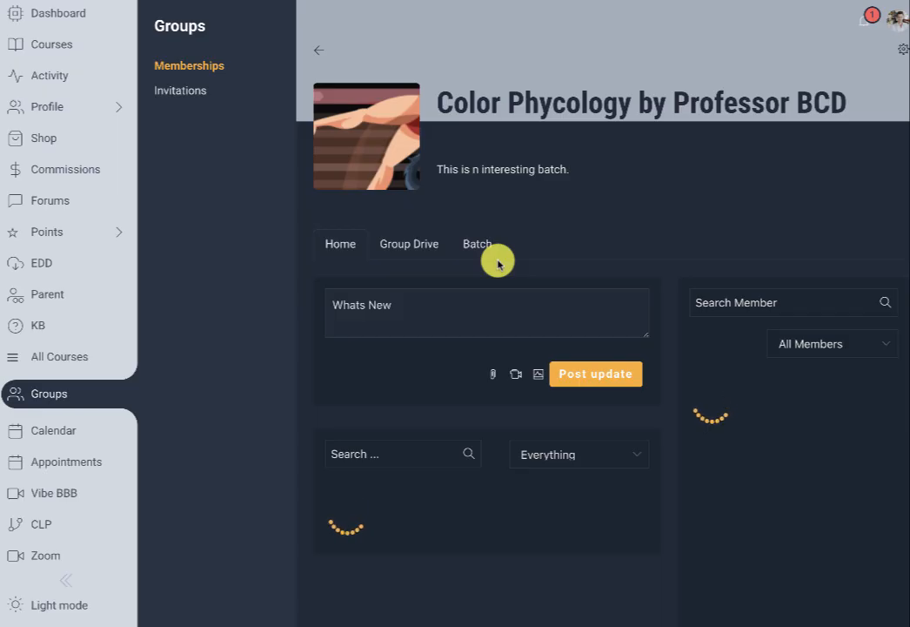
In the Professor BCD batch's management settings, enable Batch Start/End Date, set the start date to October 22, 2020, and save.
{"action": "left_click", "coordinate": [469, 248]}
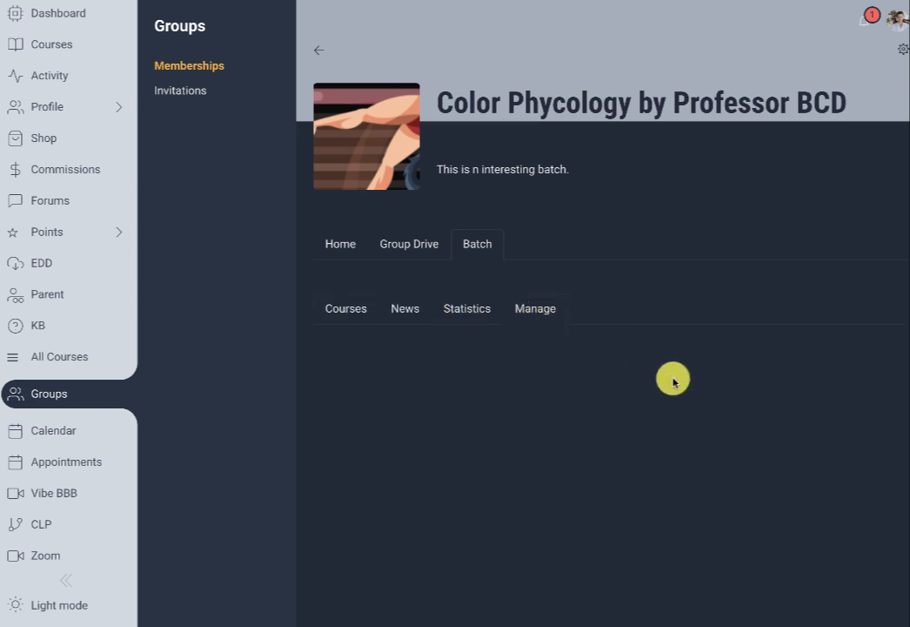
{"action": "scroll", "coordinate": [672, 381], "scroll_direction": "down", "scroll_amount": 2}
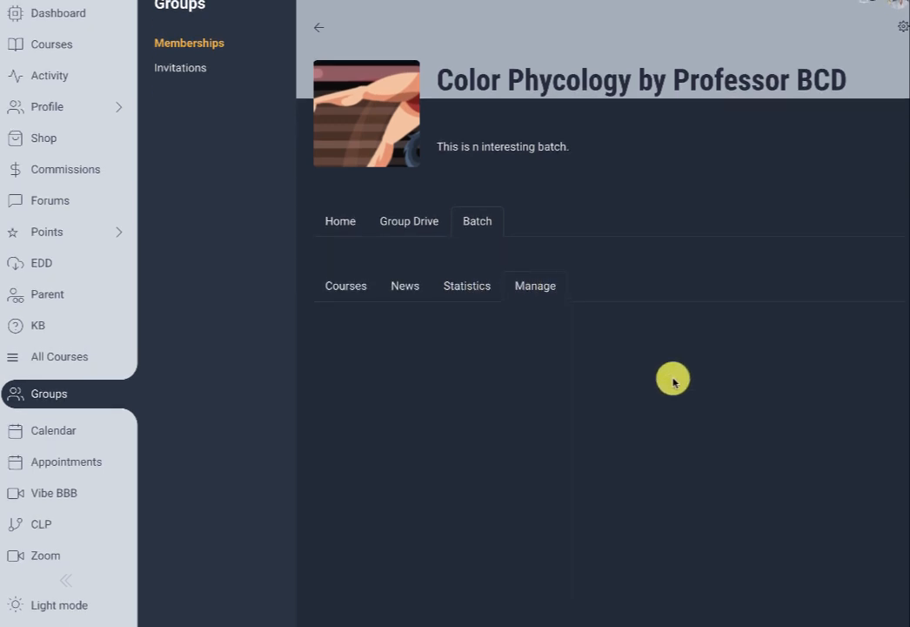
{"action": "scroll", "coordinate": [687, 401], "scroll_direction": "down", "scroll_amount": 2}
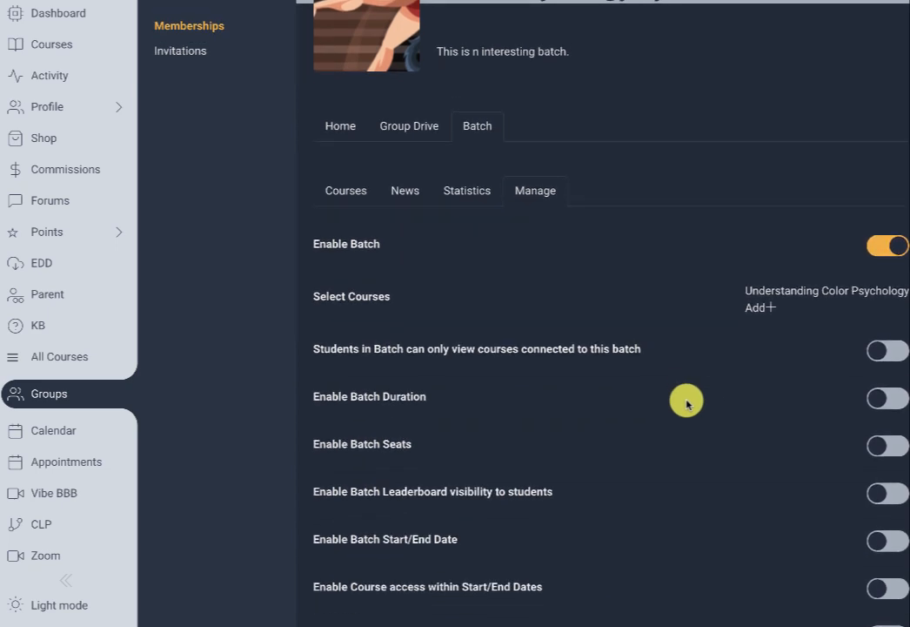
{"action": "scroll", "coordinate": [687, 400], "scroll_direction": "down", "scroll_amount": 5}
{"action": "left_click", "coordinate": [887, 265]}
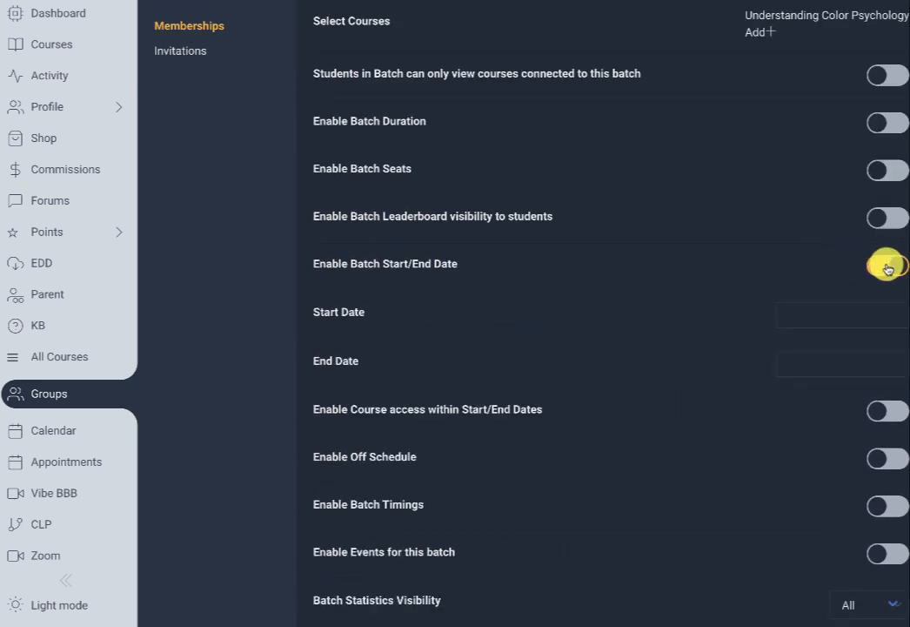
{"action": "left_click", "coordinate": [797, 315]}
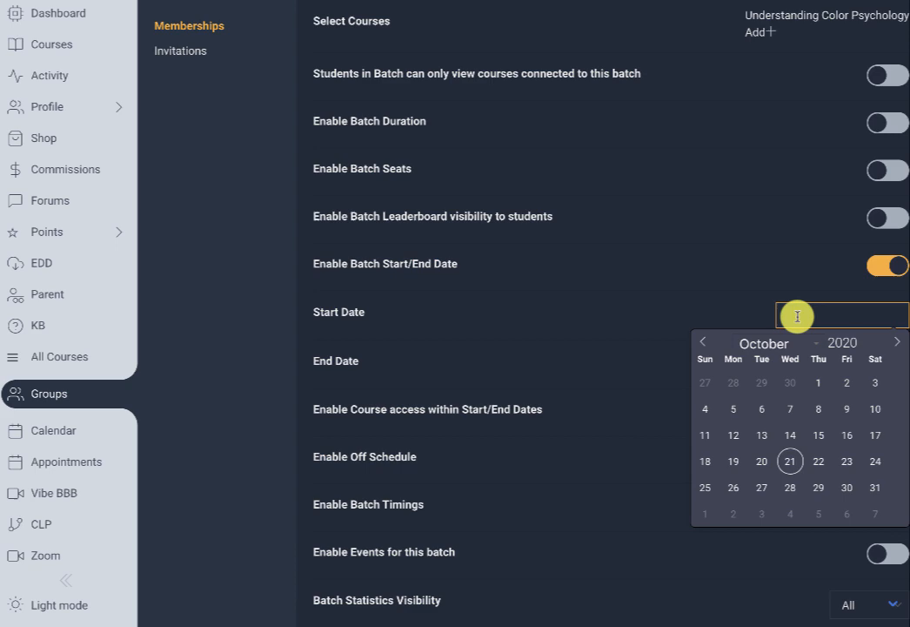
{"action": "left_click", "coordinate": [811, 468]}
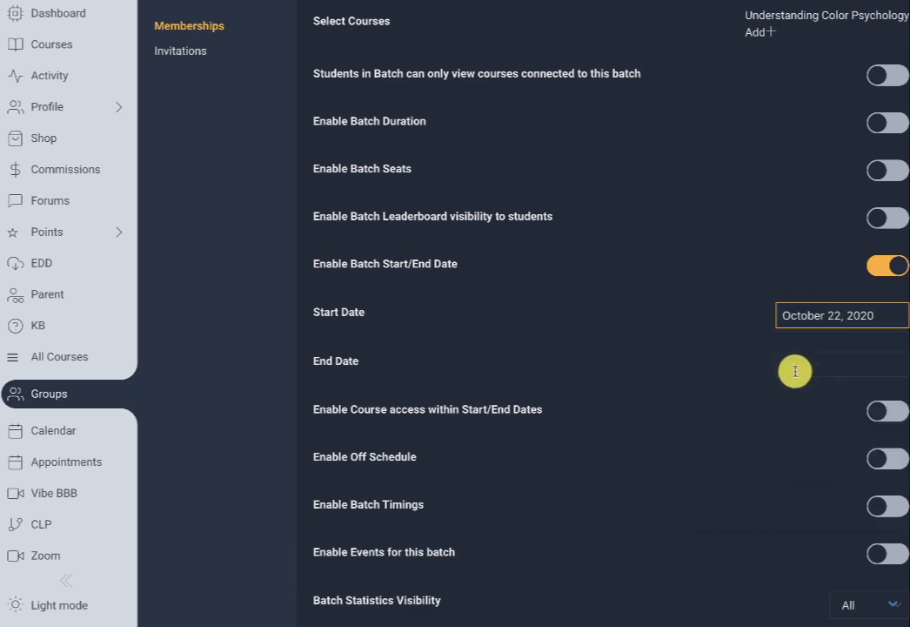
{"action": "scroll", "coordinate": [793, 372], "scroll_direction": "down", "scroll_amount": 2}
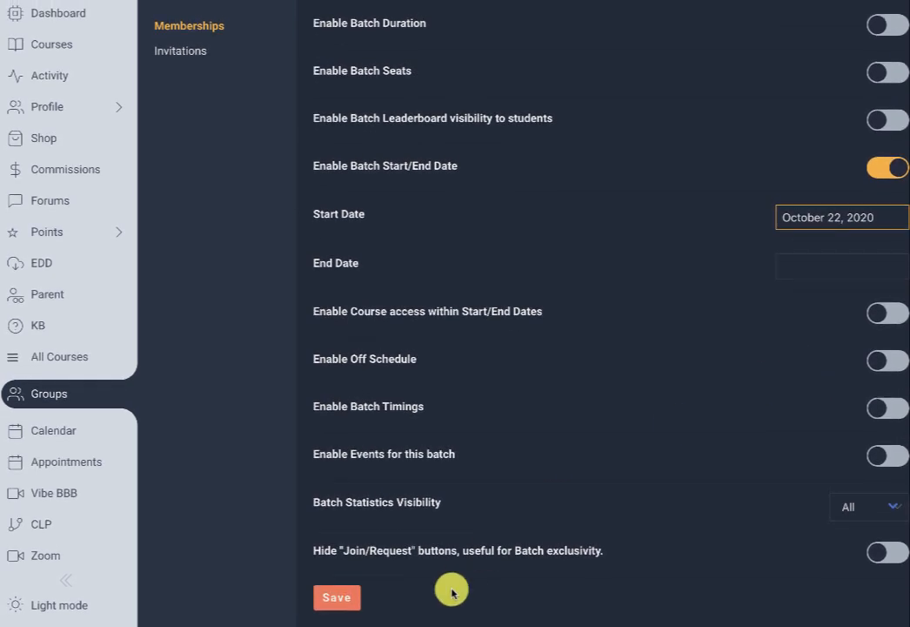
{"action": "left_click", "coordinate": [339, 599]}
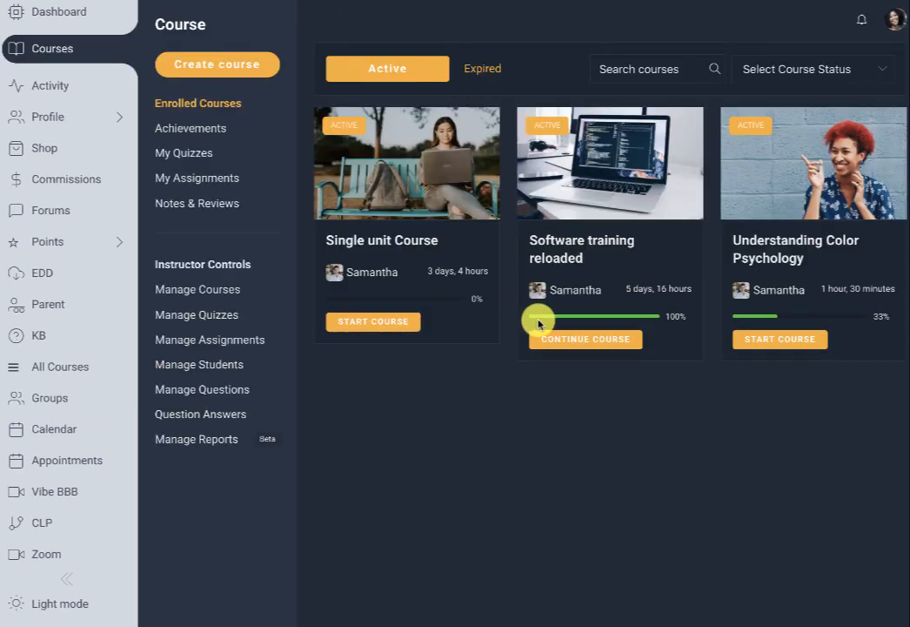
Open Understanding Color Psychology from the student's enrolled courses and check the notice under Start Course.
{"action": "left_click", "coordinate": [748, 340]}
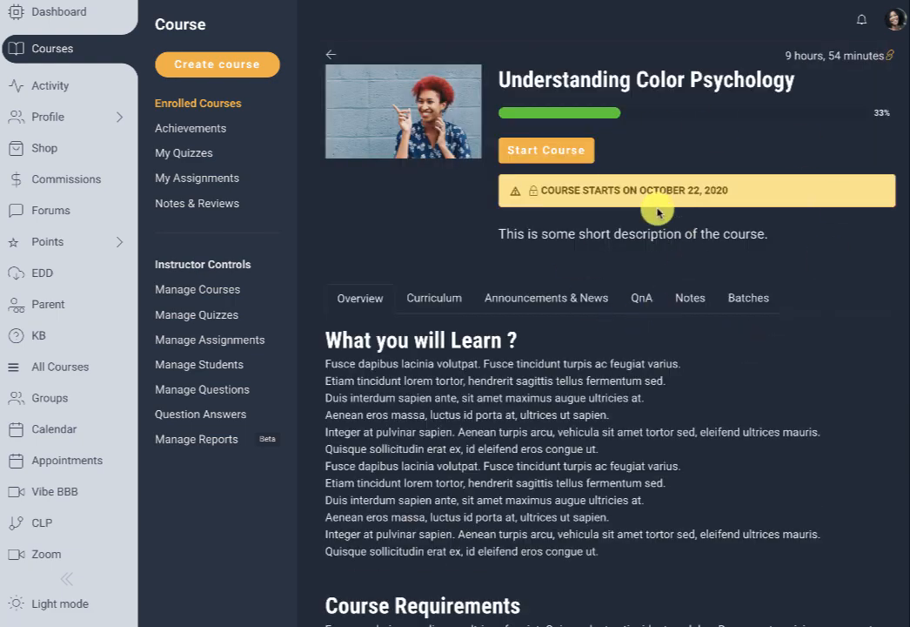
{"action": "left_click_drag", "start_coordinate": [539, 190], "coordinate": [742, 190]}
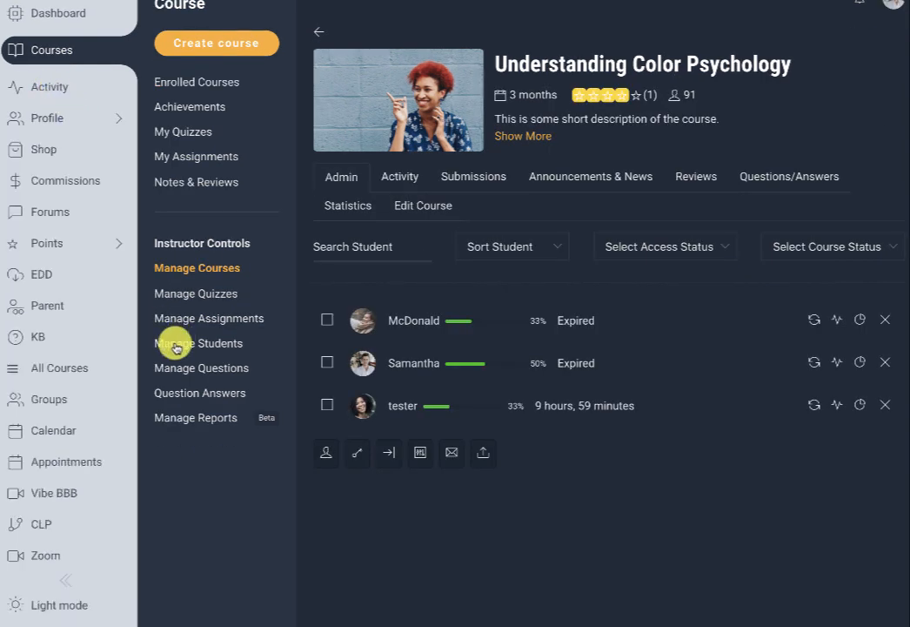
Set Female Athlete vector 2.png as the image of the "Color Phycology by Professor BCD" group, crop it, and save the group.
{"action": "left_click", "coordinate": [41, 399]}
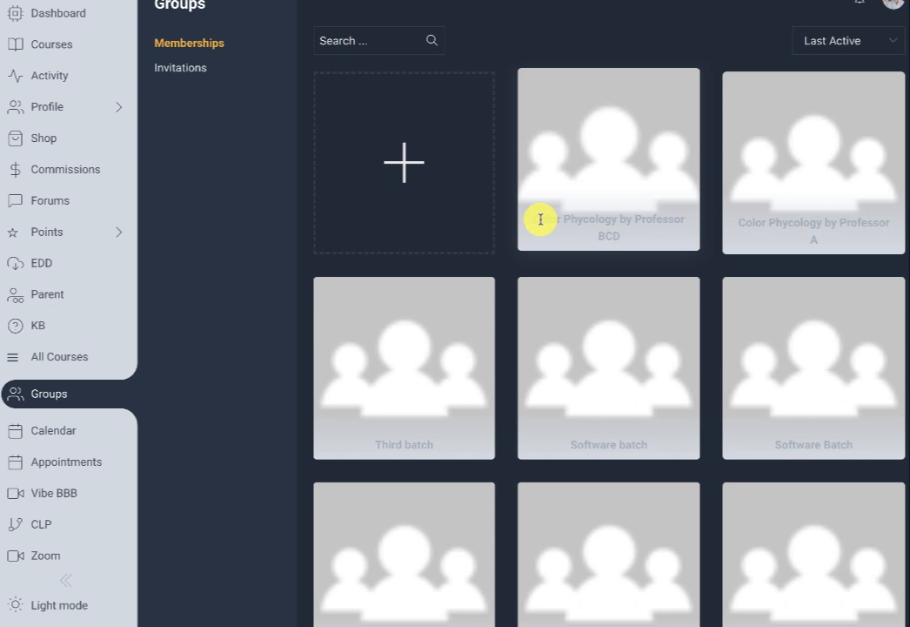
{"action": "left_click", "coordinate": [646, 225]}
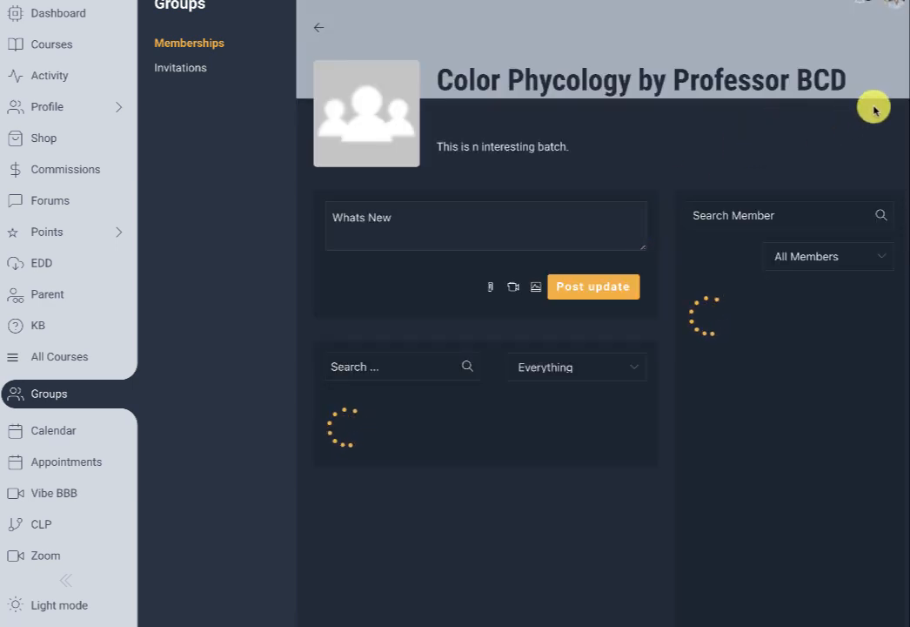
{"action": "left_click", "coordinate": [896, 49]}
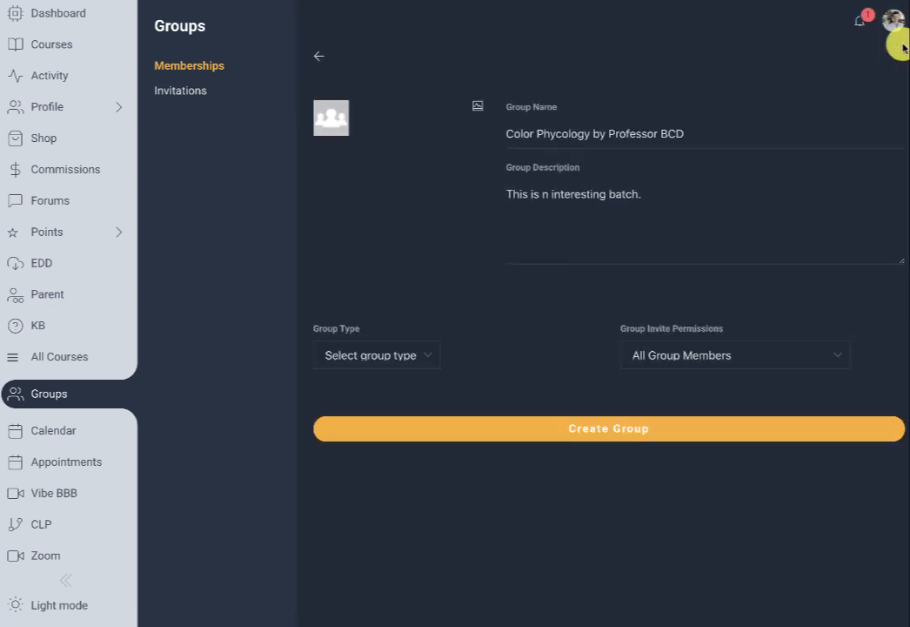
{"action": "left_click", "coordinate": [478, 105]}
{"action": "left_click", "coordinate": [406, 187]}
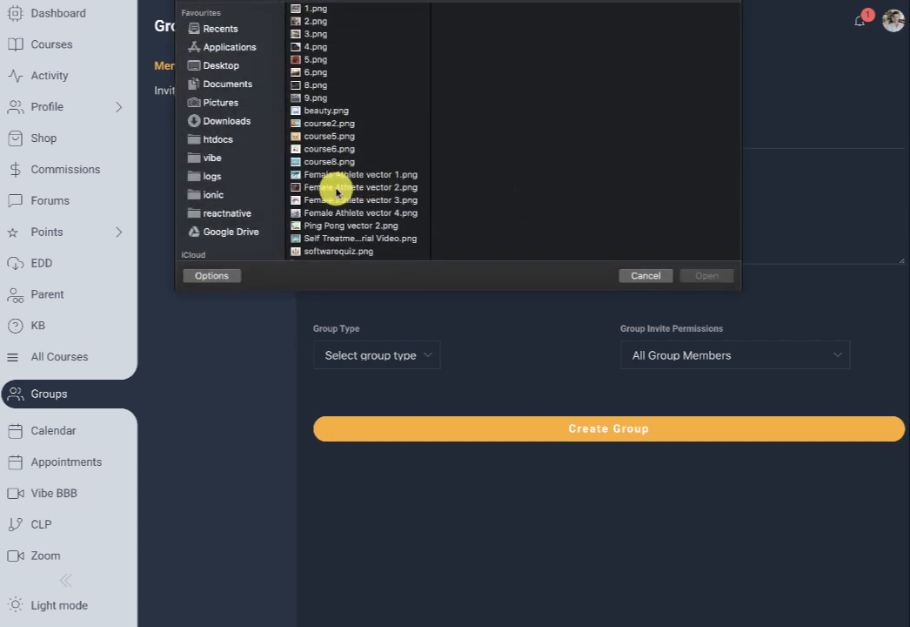
{"action": "left_click", "coordinate": [324, 187]}
{"action": "left_click", "coordinate": [690, 284]}
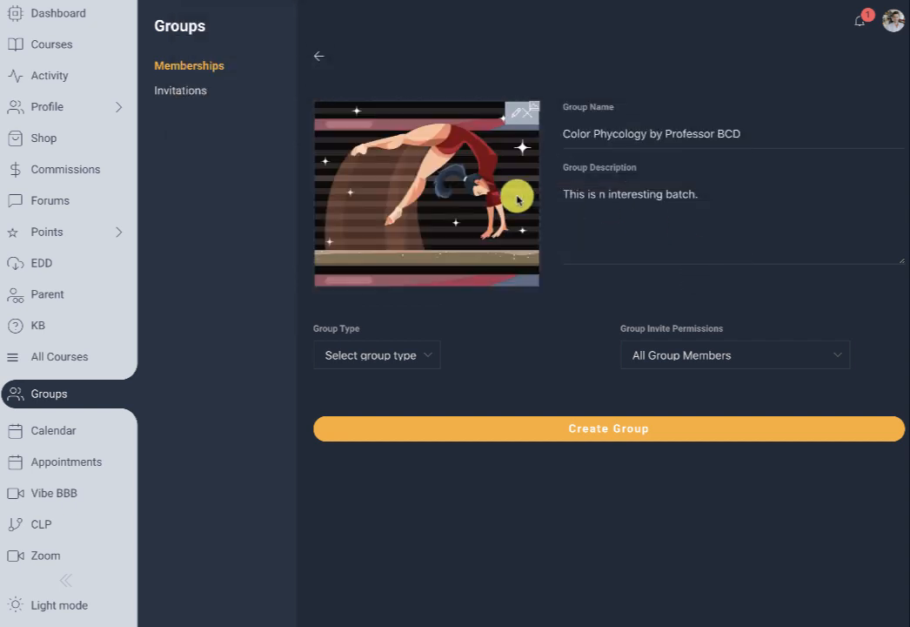
{"action": "left_click", "coordinate": [515, 113]}
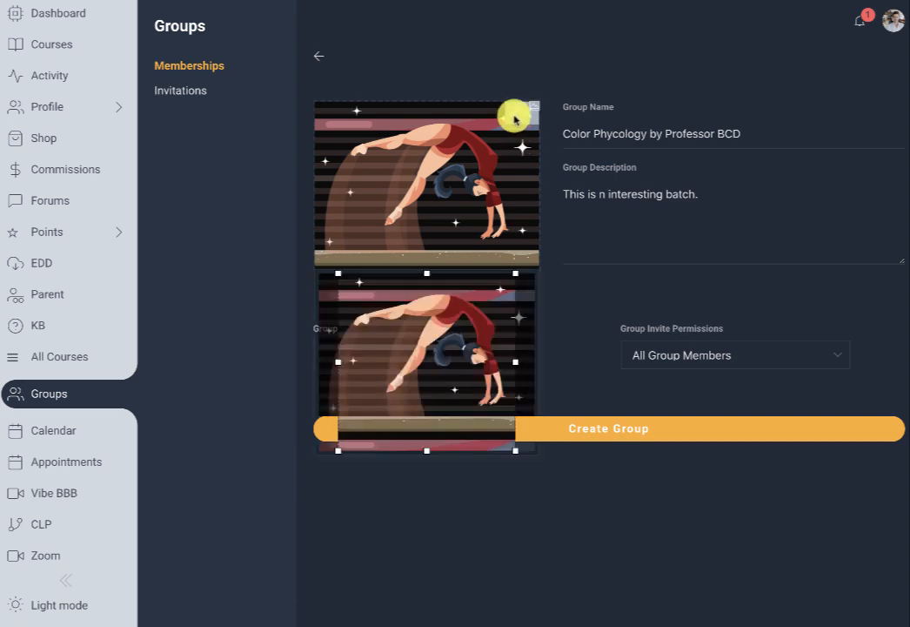
{"action": "left_click", "coordinate": [506, 435]}
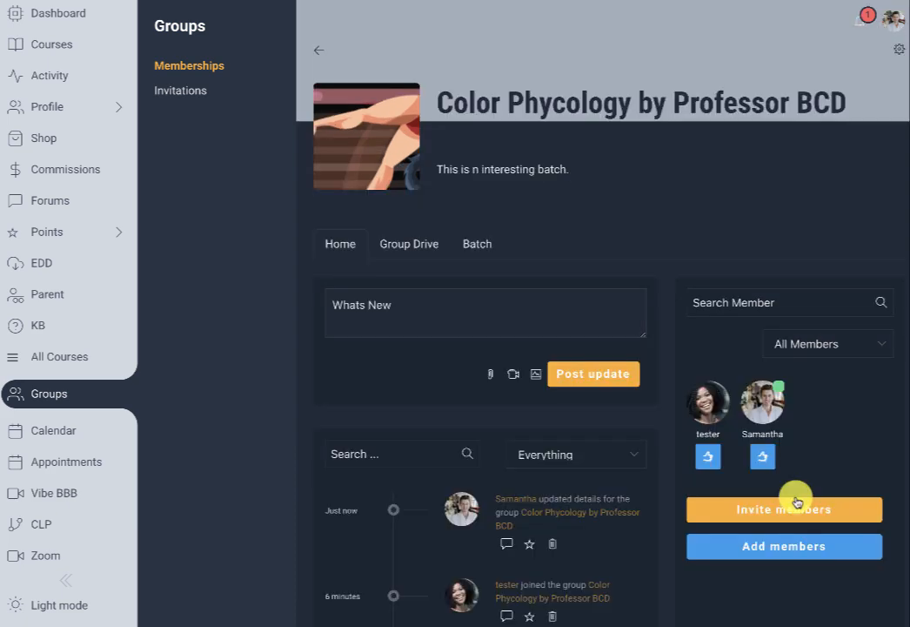
Look through the connected courses, news and overall statistics of the Professor BCD batch.
{"action": "left_click", "coordinate": [475, 244]}
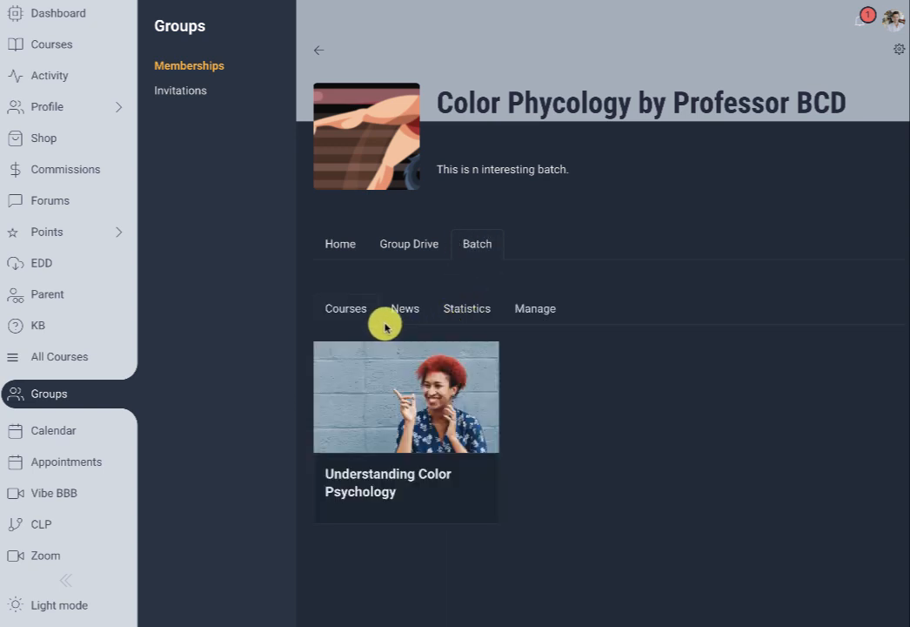
{"action": "left_click", "coordinate": [406, 308]}
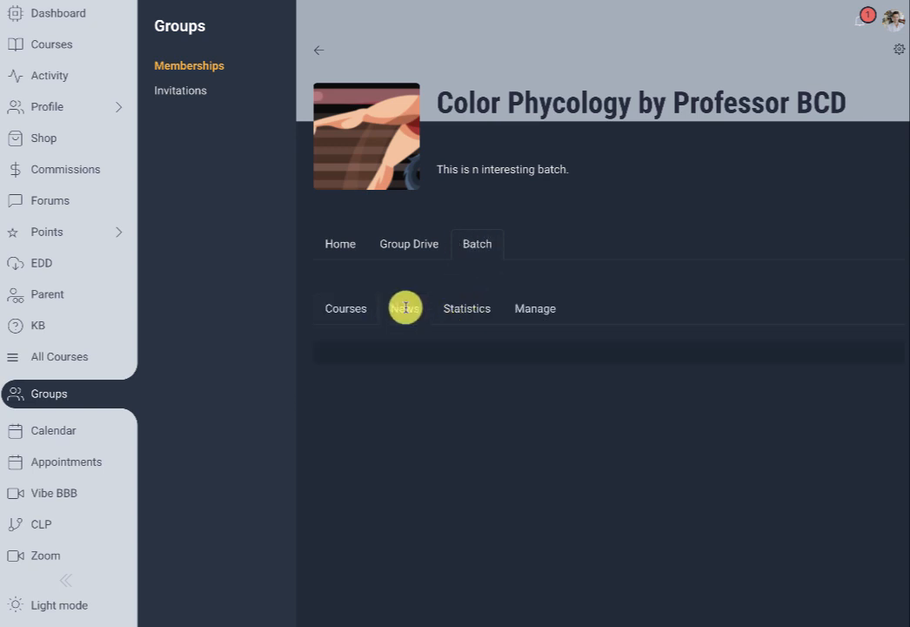
{"action": "left_click", "coordinate": [478, 315]}
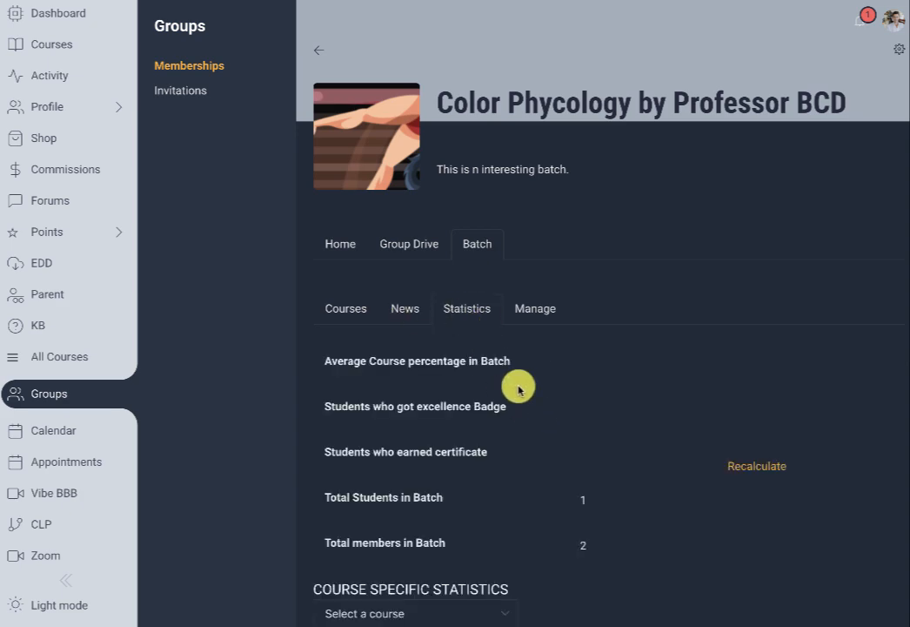
{"action": "scroll", "coordinate": [510, 441], "scroll_direction": "down", "scroll_amount": 1}
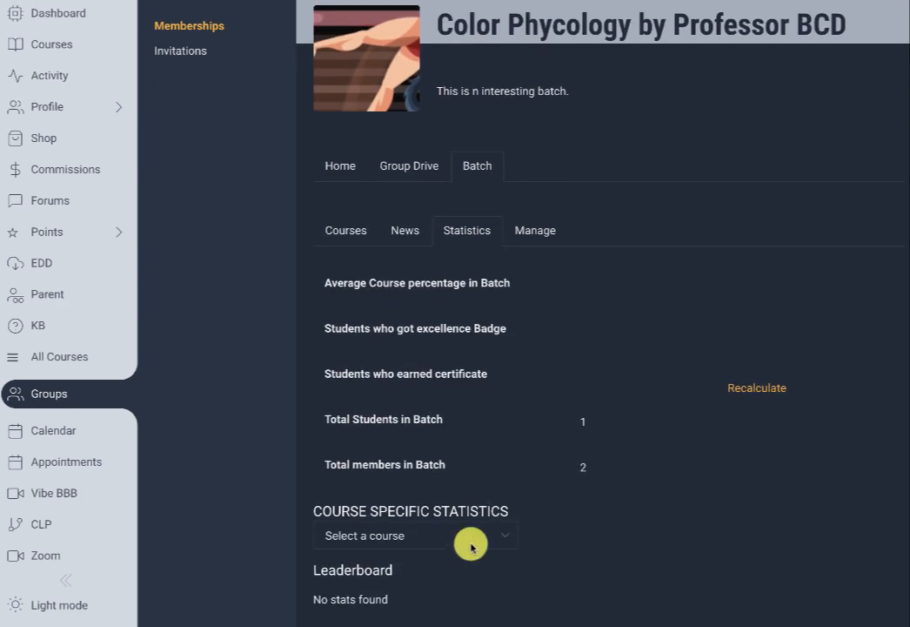
Show the course-specific statistics for Understanding Color Psychology and examine the student results table and leaderboard.
{"action": "left_click", "coordinate": [470, 544]}
{"action": "left_click", "coordinate": [459, 549]}
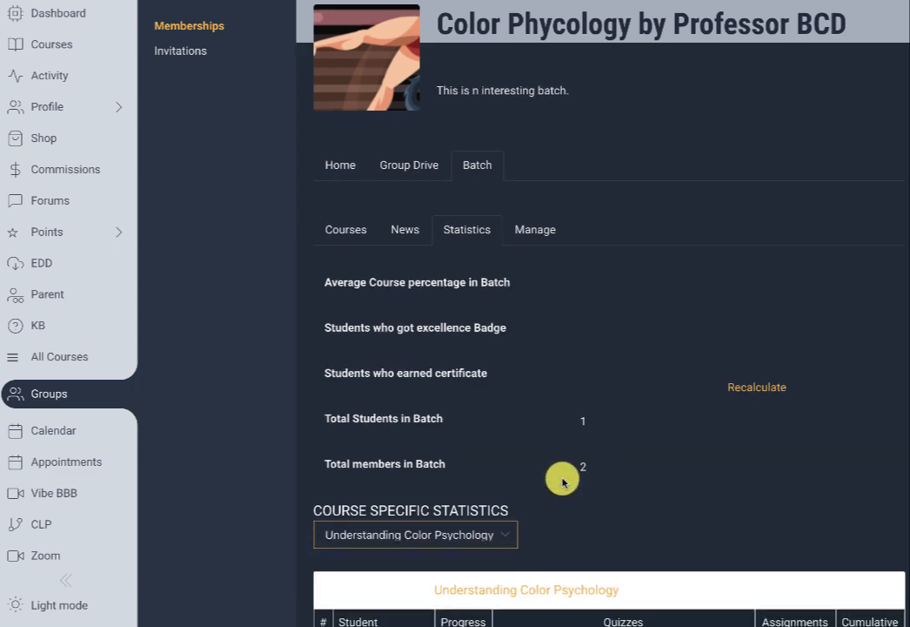
{"action": "scroll", "coordinate": [561, 476], "scroll_direction": "down", "scroll_amount": 3}
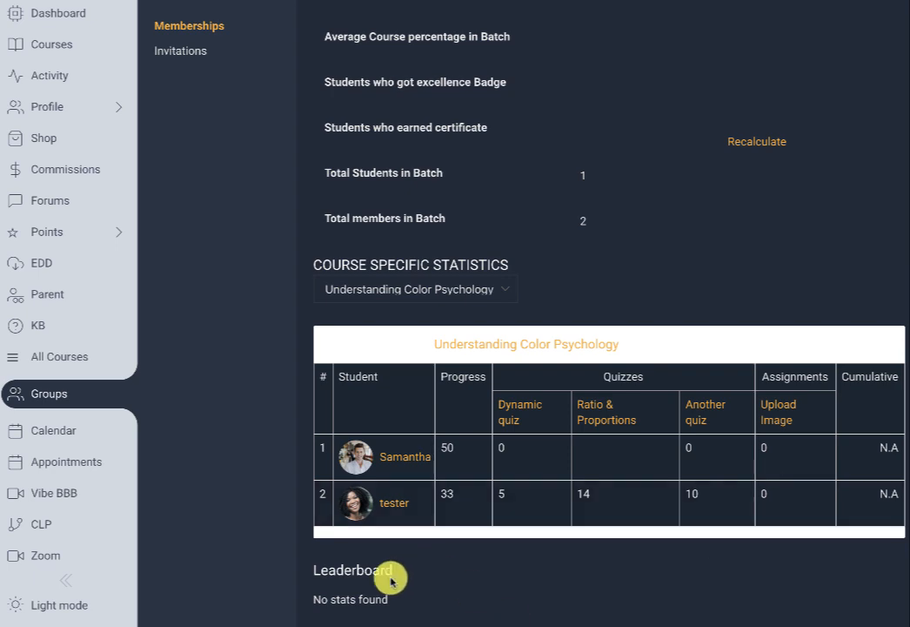
{"action": "scroll", "coordinate": [540, 561], "scroll_direction": "up", "scroll_amount": 4}
{"action": "scroll", "coordinate": [550, 545], "scroll_direction": "down", "scroll_amount": 4}
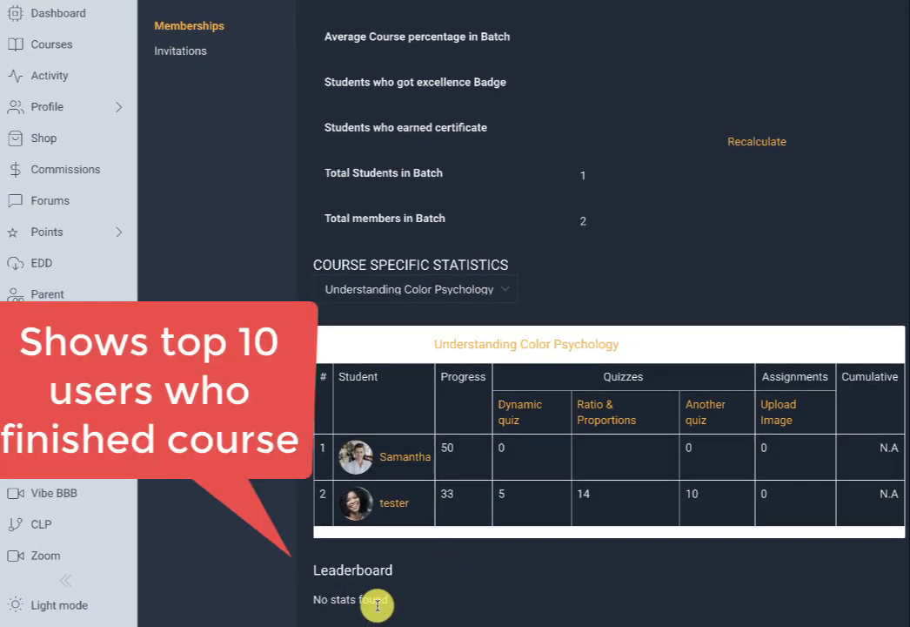
{"action": "scroll", "coordinate": [670, 298], "scroll_direction": "up", "scroll_amount": 3}
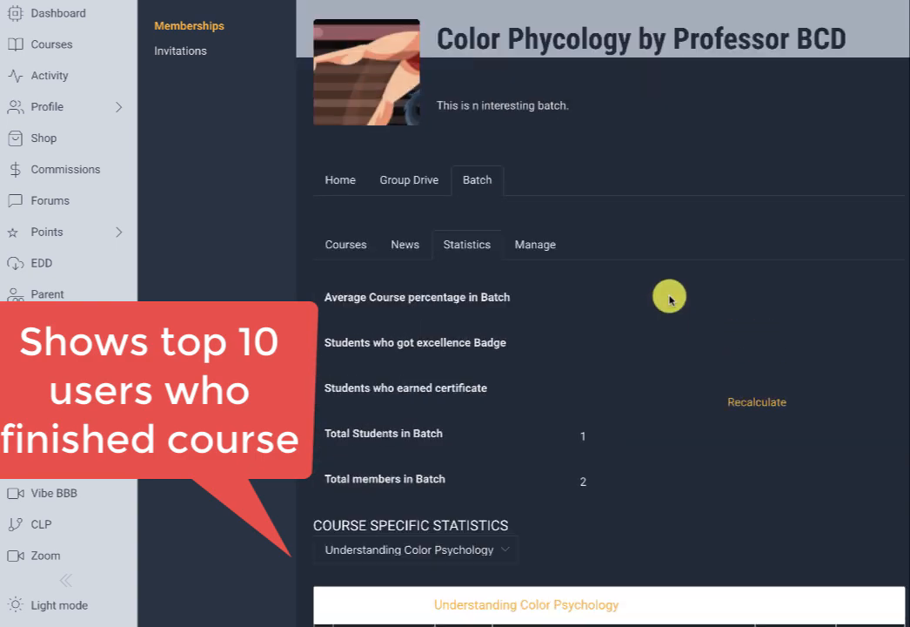
Enable "Students in Batch can only view courses connected to this batch" for the Professor BCD batch, save, and check All Courses as the student.
{"action": "left_click", "coordinate": [540, 308]}
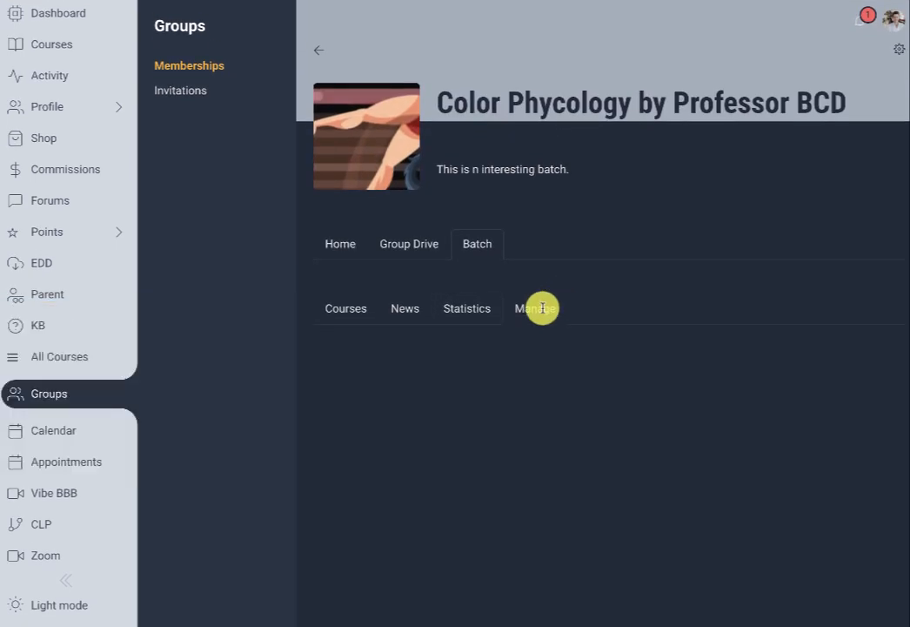
{"action": "scroll", "coordinate": [522, 312], "scroll_direction": "down", "scroll_amount": 1}
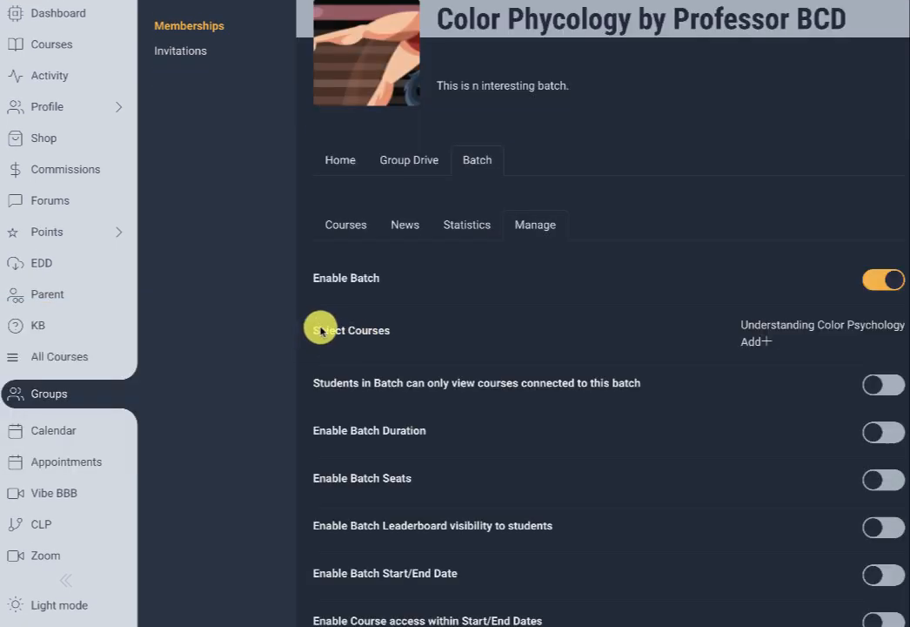
{"action": "mouse_move", "coordinate": [321, 330]}
{"action": "left_mouse_down"}
{"action": "mouse_move", "coordinate": [581, 350]}
{"action": "mouse_move", "coordinate": [728, 340]}
{"action": "mouse_move", "coordinate": [768, 346]}
{"action": "mouse_move", "coordinate": [297, 330]}
{"action": "mouse_move", "coordinate": [316, 331]}
{"action": "left_mouse_up"}
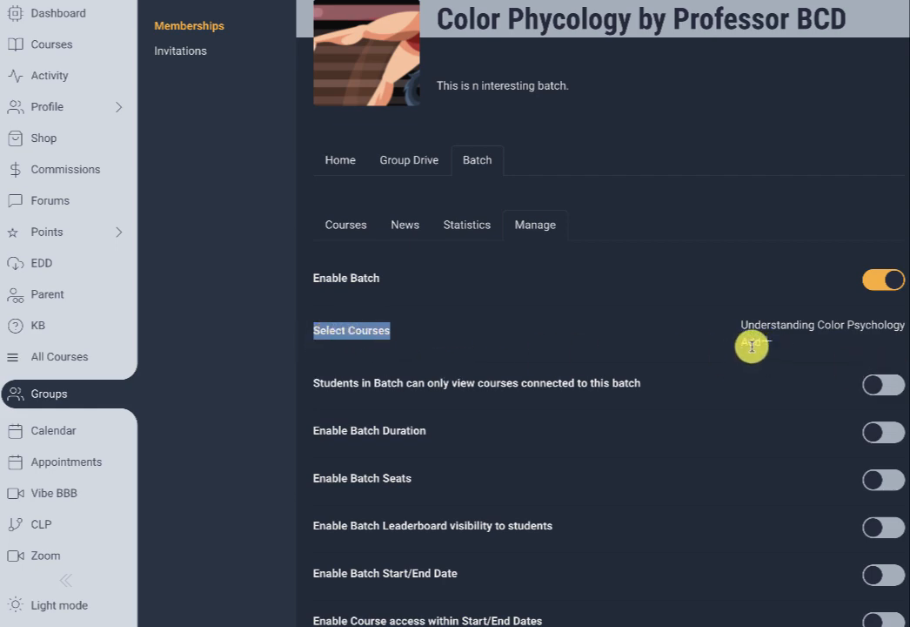
{"action": "left_click", "coordinate": [327, 386]}
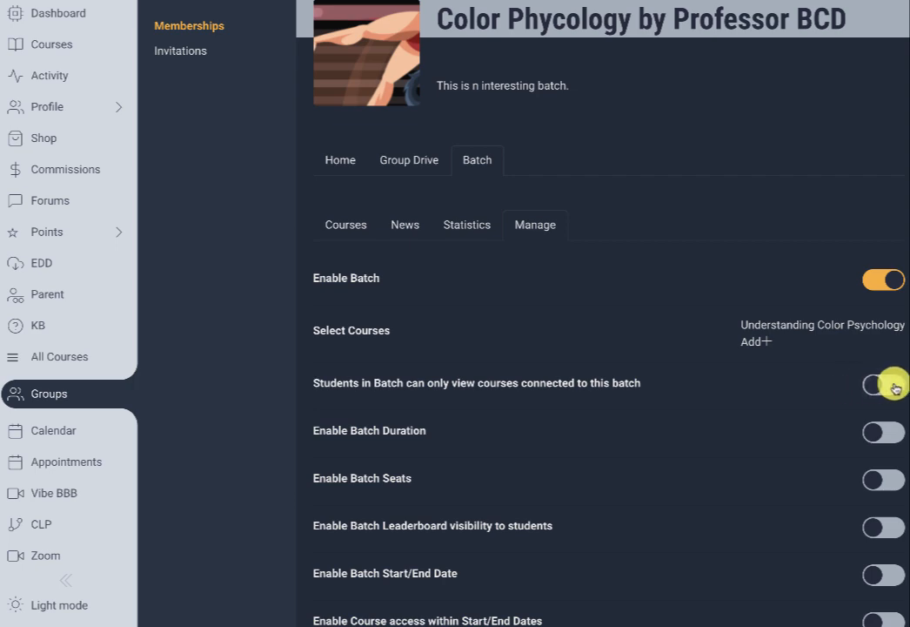
{"action": "scroll", "coordinate": [732, 390], "scroll_direction": "down", "scroll_amount": 4}
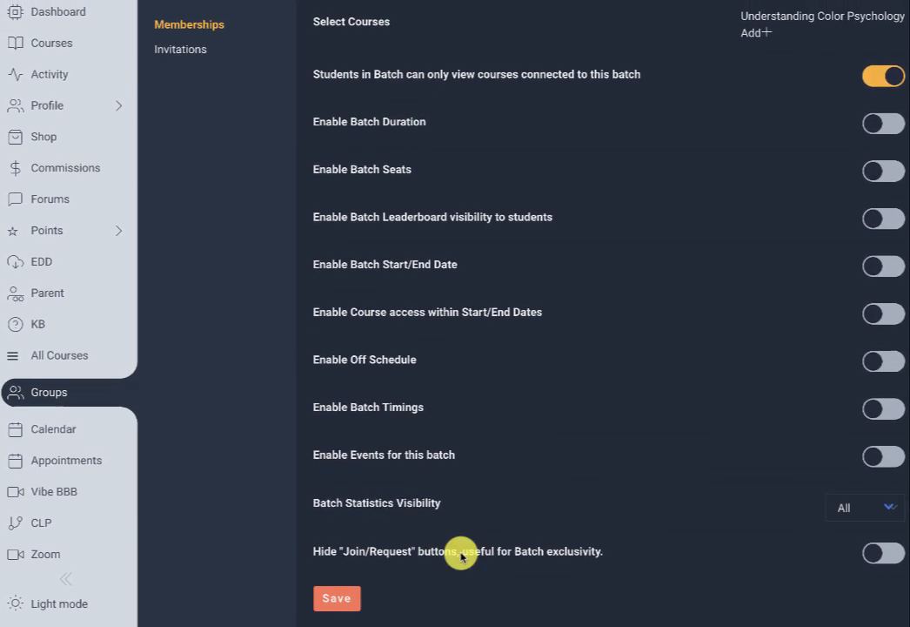
{"action": "left_click", "coordinate": [335, 602]}
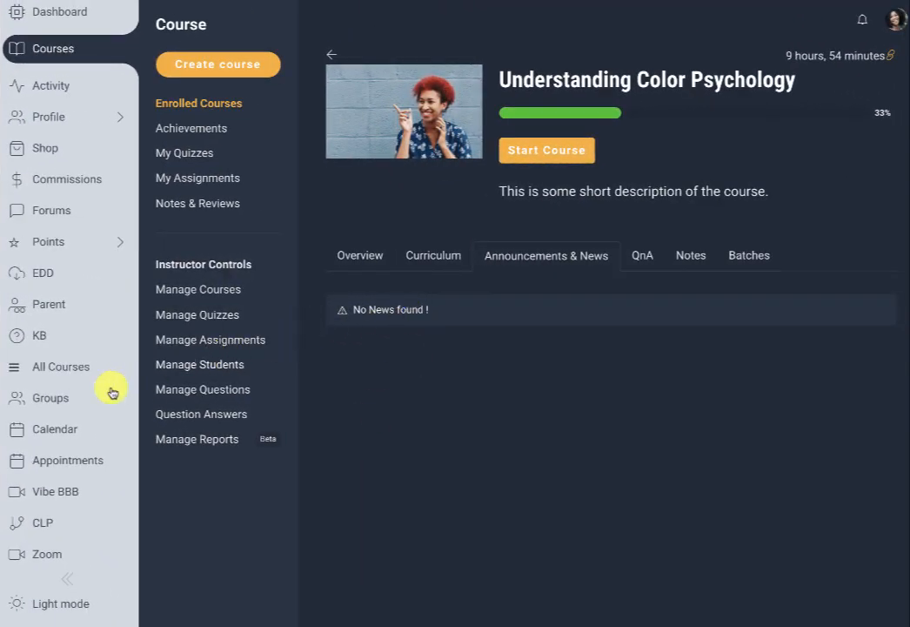
{"action": "left_click", "coordinate": [59, 371]}
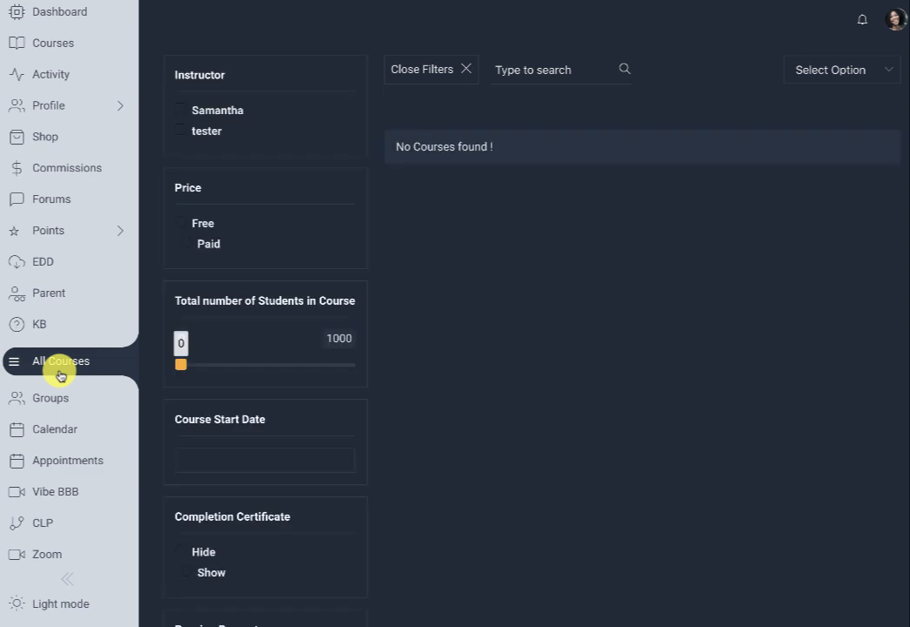
{"action": "scroll", "coordinate": [576, 270], "scroll_direction": "down", "scroll_amount": 8}
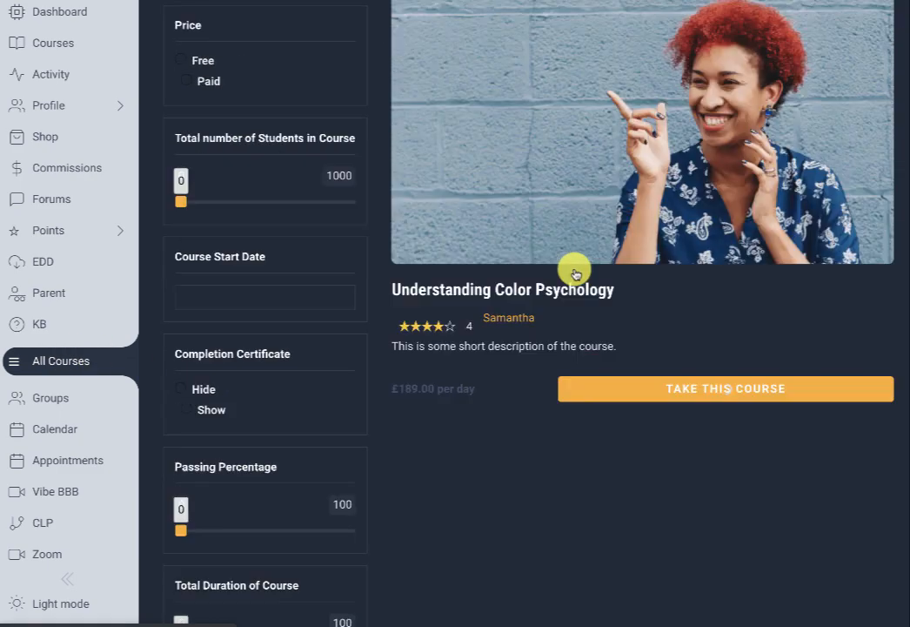
Turn off the batch setting that limits students to viewing only connected courses, save, and recheck All Courses as the student.
{"action": "scroll", "coordinate": [576, 270], "scroll_direction": "up", "scroll_amount": 8}
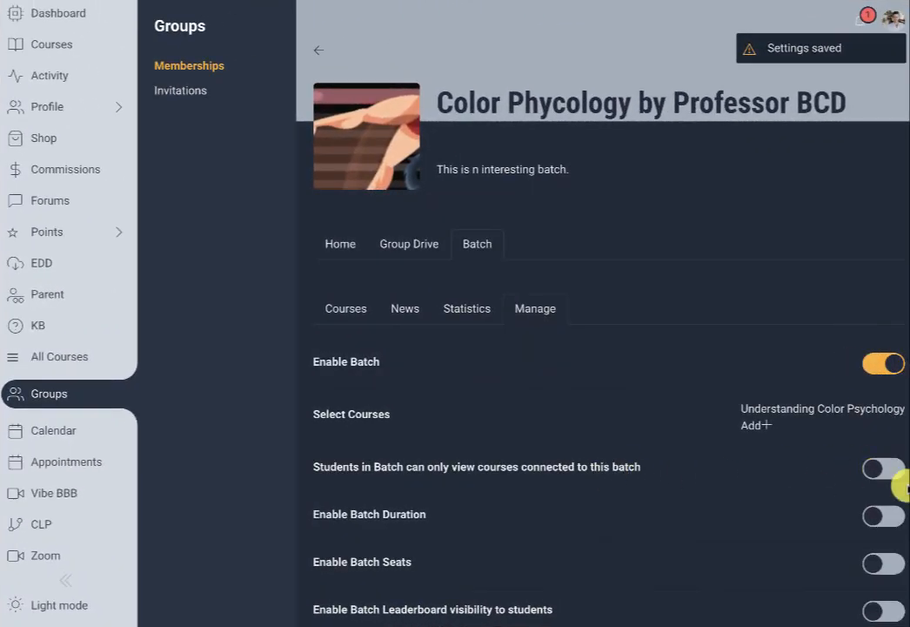
{"action": "scroll", "coordinate": [528, 374], "scroll_direction": "down", "scroll_amount": 5}
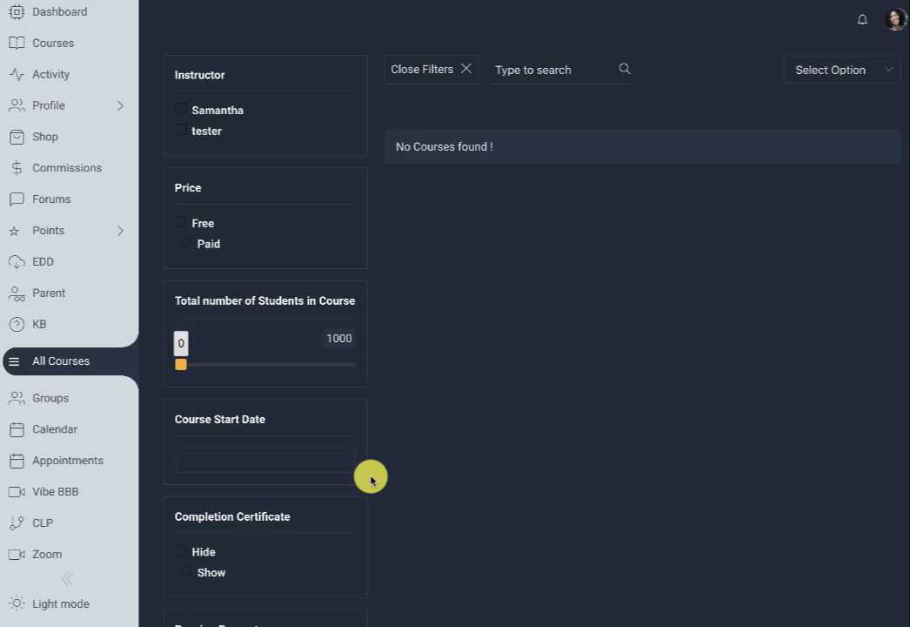
{"action": "scroll", "coordinate": [497, 219], "scroll_direction": "down", "scroll_amount": 6}
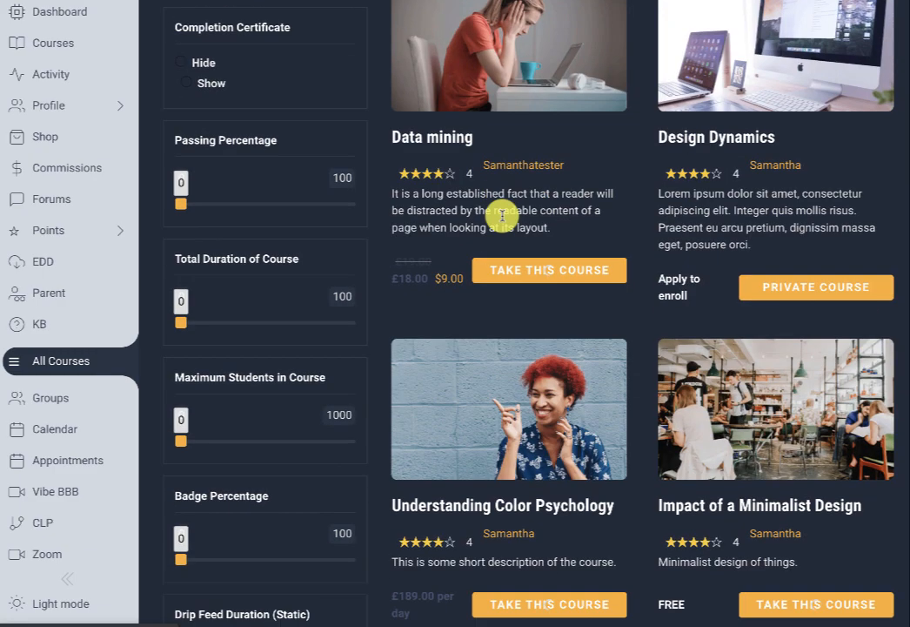
{"action": "scroll", "coordinate": [502, 216], "scroll_direction": "down", "scroll_amount": 1}
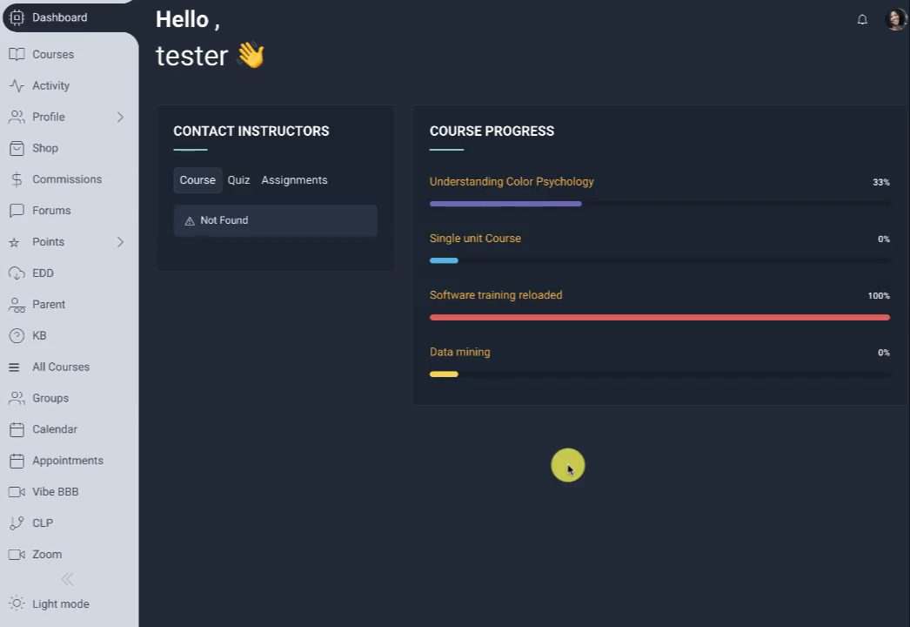